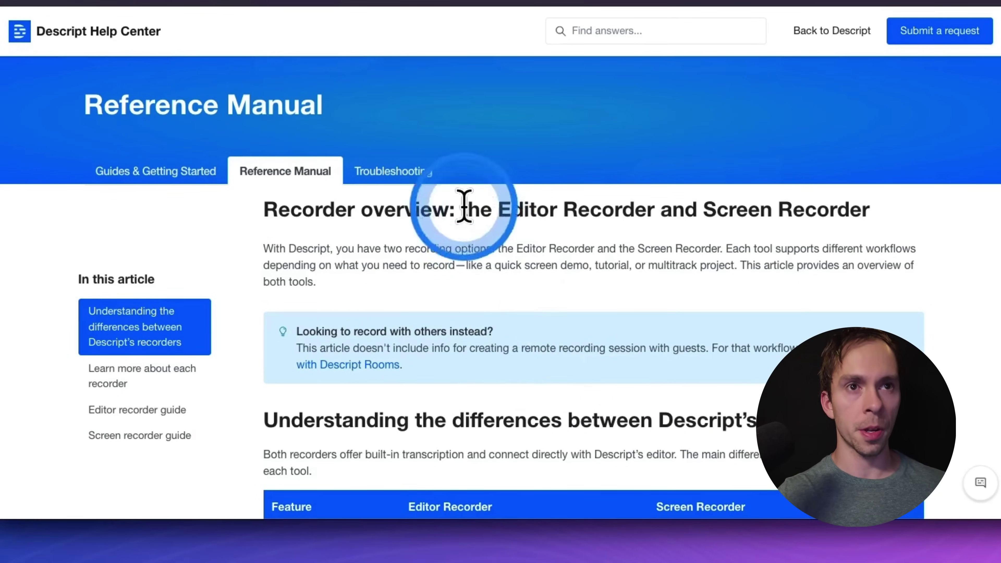
Highlight 'Screen Recorder' in the article title, then scroll down to the comparison table.
{"action": "left_click_drag", "start_coordinate": [464, 207], "coordinate": [826, 243]}
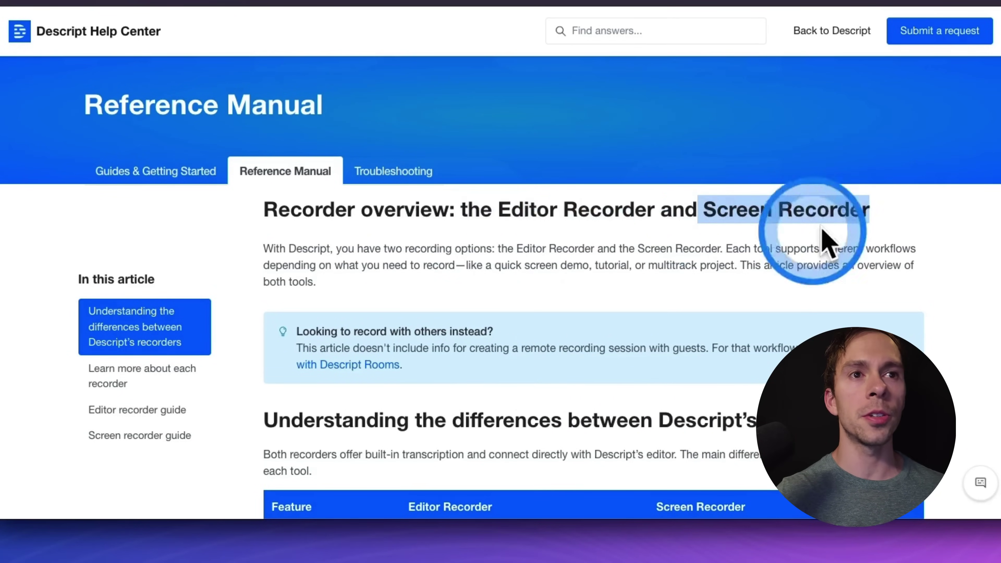
{"action": "left_click", "coordinate": [710, 250]}
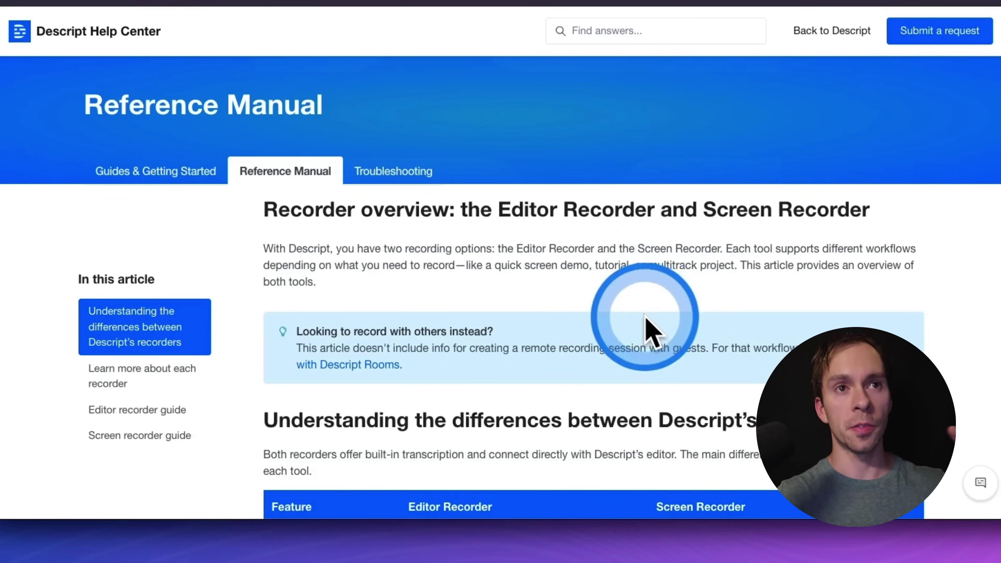
{"action": "scroll", "coordinate": [627, 376], "scroll_direction": "down", "scroll_amount": 5}
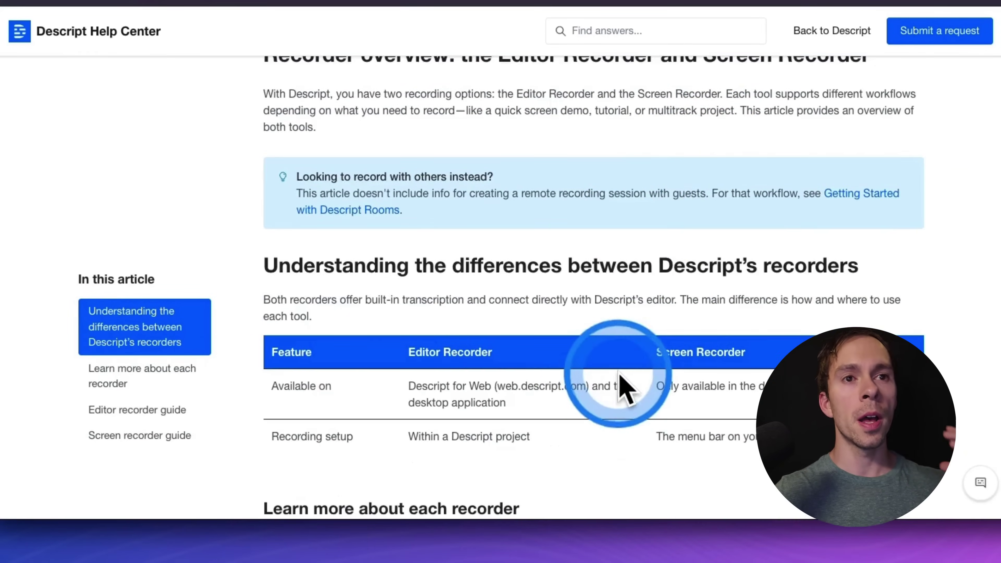
{"action": "scroll", "coordinate": [607, 387], "scroll_direction": "down", "scroll_amount": 4}
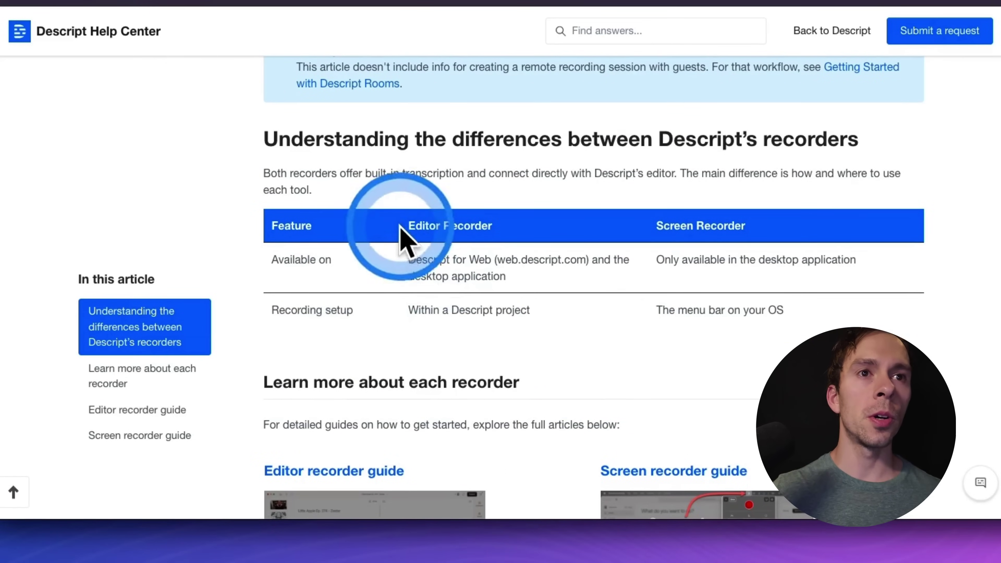
Highlight the Editor Recorder web availability and the desktop-only Screen Recorder in the table.
{"action": "left_click_drag", "start_coordinate": [400, 227], "coordinate": [514, 230]}
{"action": "left_click", "coordinate": [448, 274]}
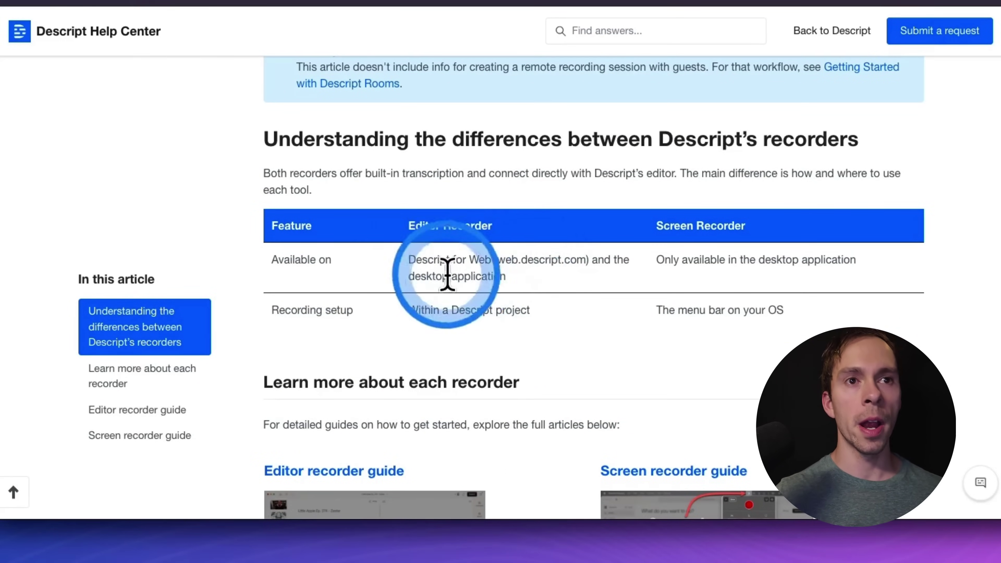
{"action": "left_click_drag", "start_coordinate": [409, 262], "coordinate": [496, 263]}
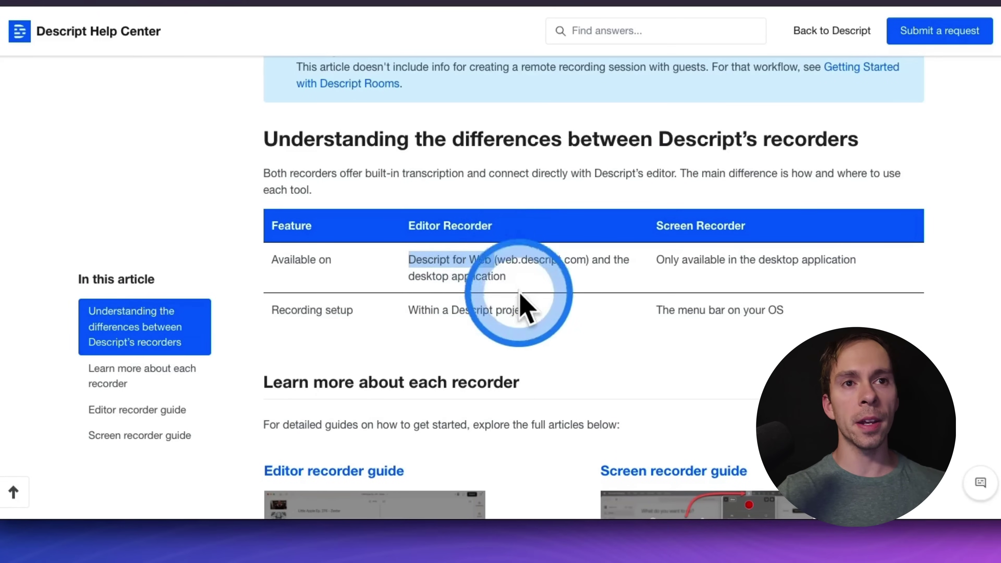
{"action": "left_click_drag", "start_coordinate": [496, 260], "coordinate": [584, 261]}
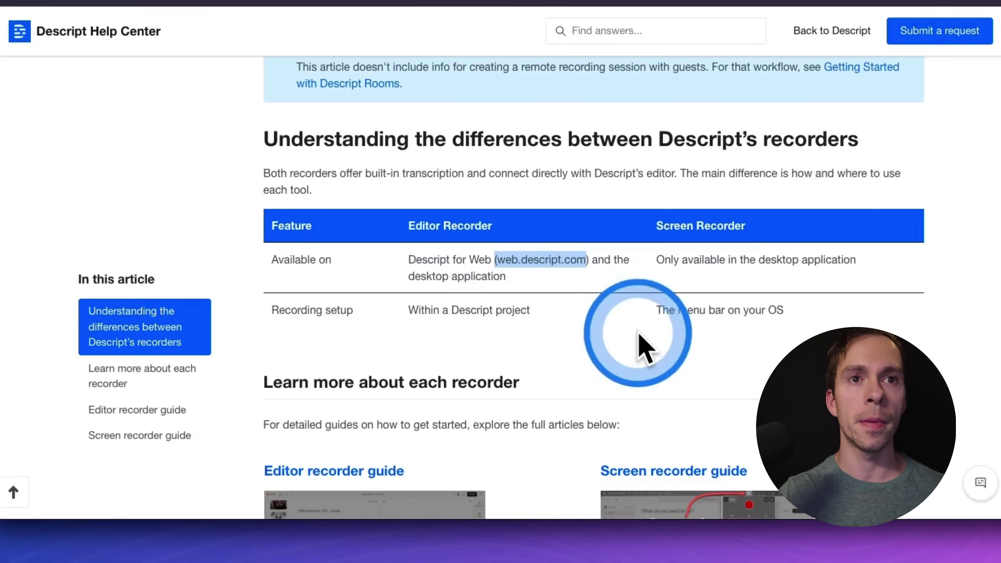
{"action": "left_click_drag", "start_coordinate": [657, 226], "coordinate": [754, 234]}
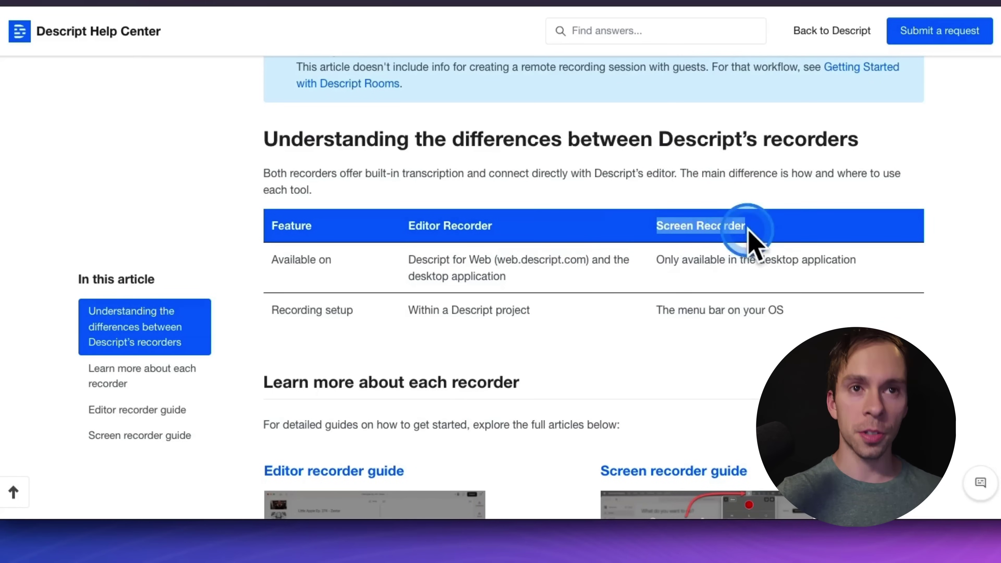
{"action": "left_click_drag", "start_coordinate": [666, 261], "coordinate": [872, 278]}
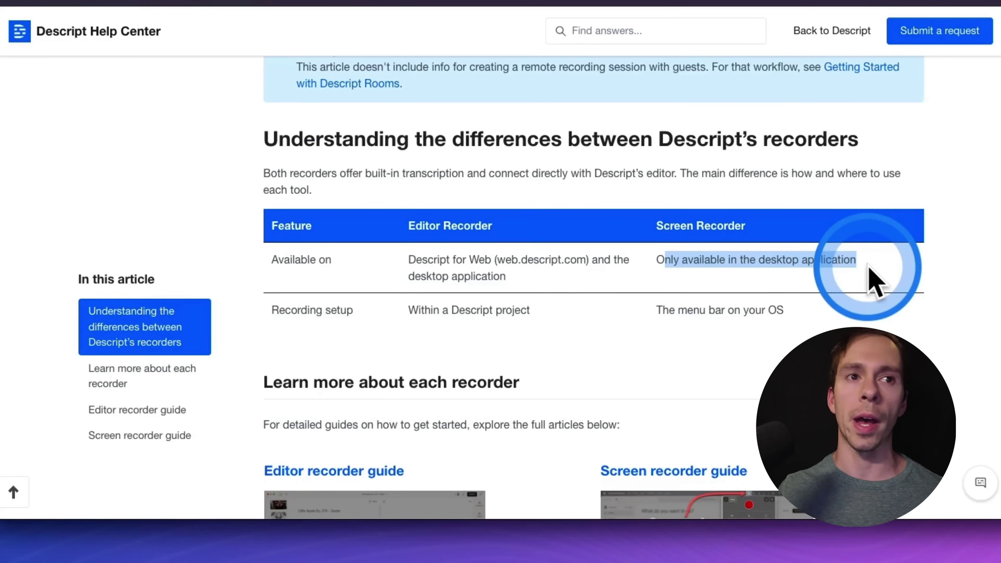
{"action": "left_click", "coordinate": [682, 331]}
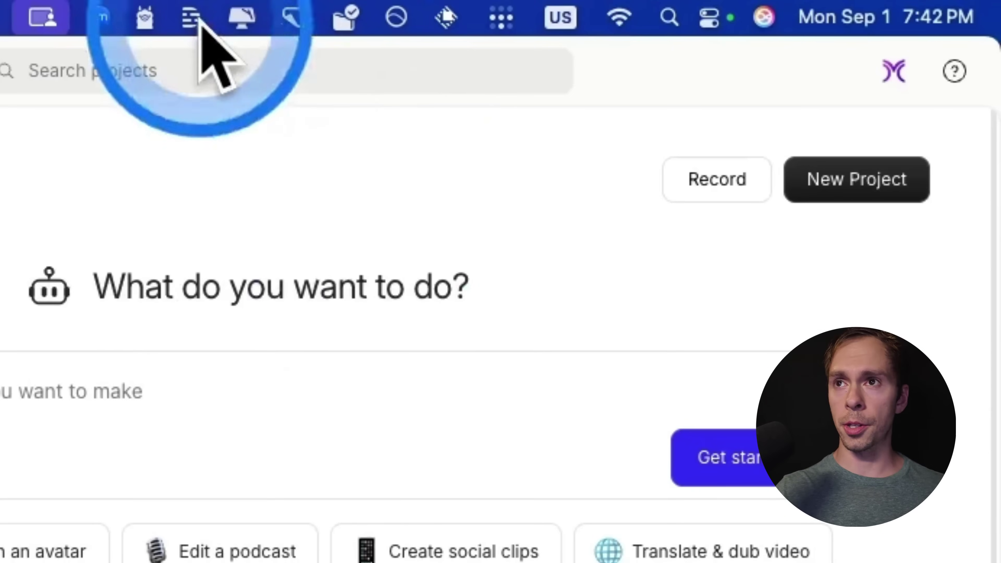
{"action": "left_click", "coordinate": [191, 24]}
{"action": "left_click", "coordinate": [190, 25]}
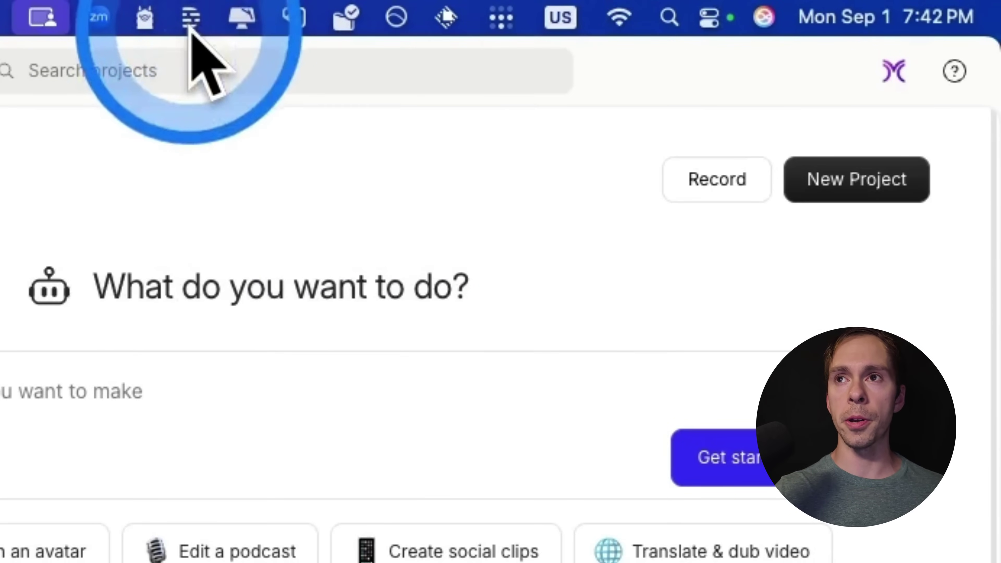
{"action": "left_click", "coordinate": [191, 25]}
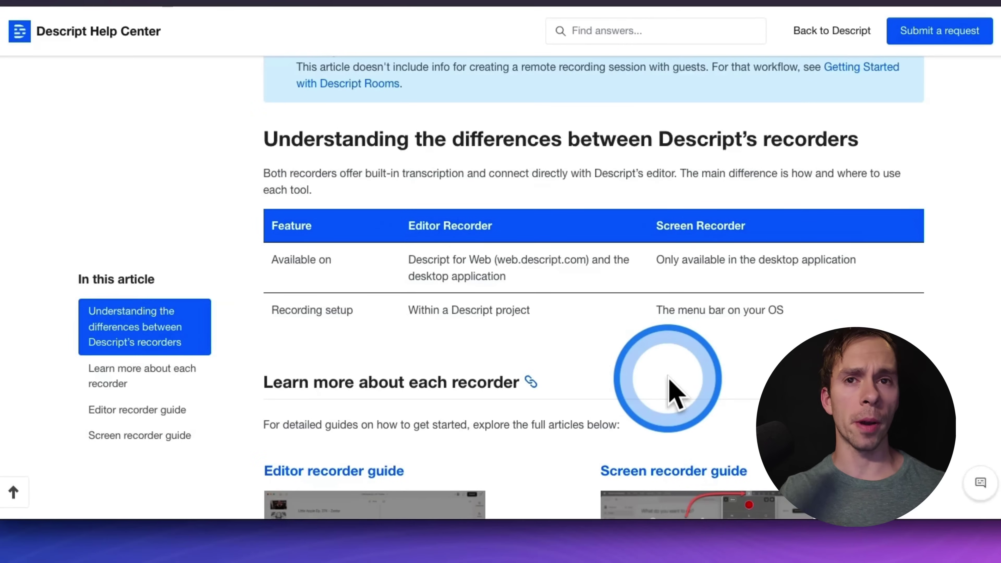
Scroll the article up slightly and bring up Descript's menu-bar quick menu.
{"action": "scroll", "coordinate": [615, 404], "scroll_direction": "up", "scroll_amount": 2}
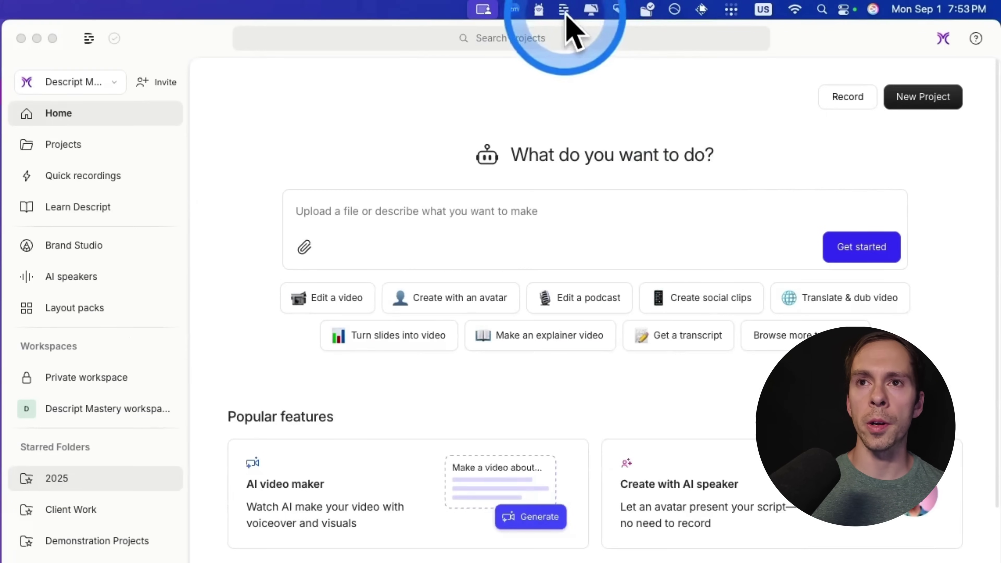
{"action": "left_click", "coordinate": [564, 9]}
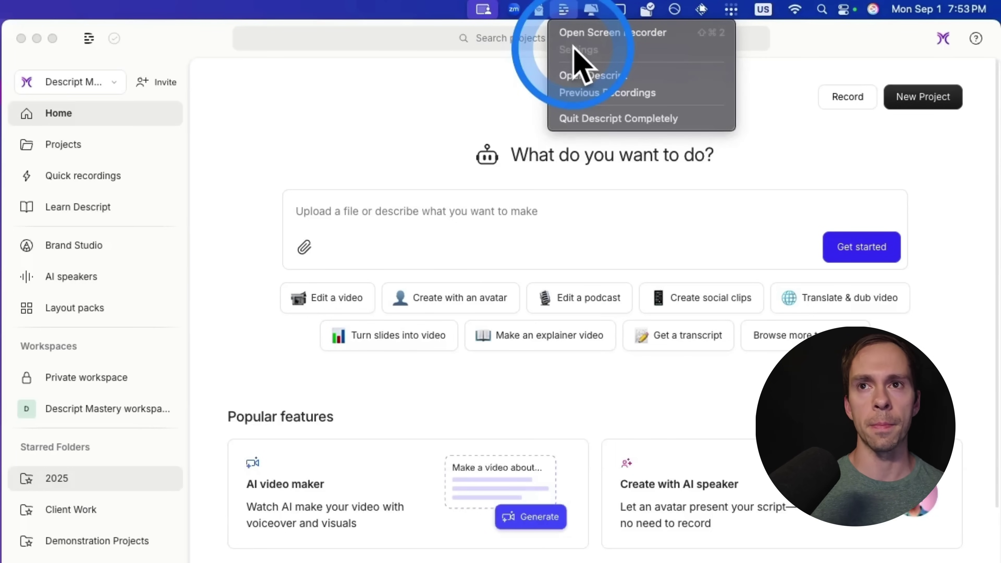
Open the Screen Recorder, move its window up and left, and switch Quick share on.
{"action": "left_click", "coordinate": [581, 34]}
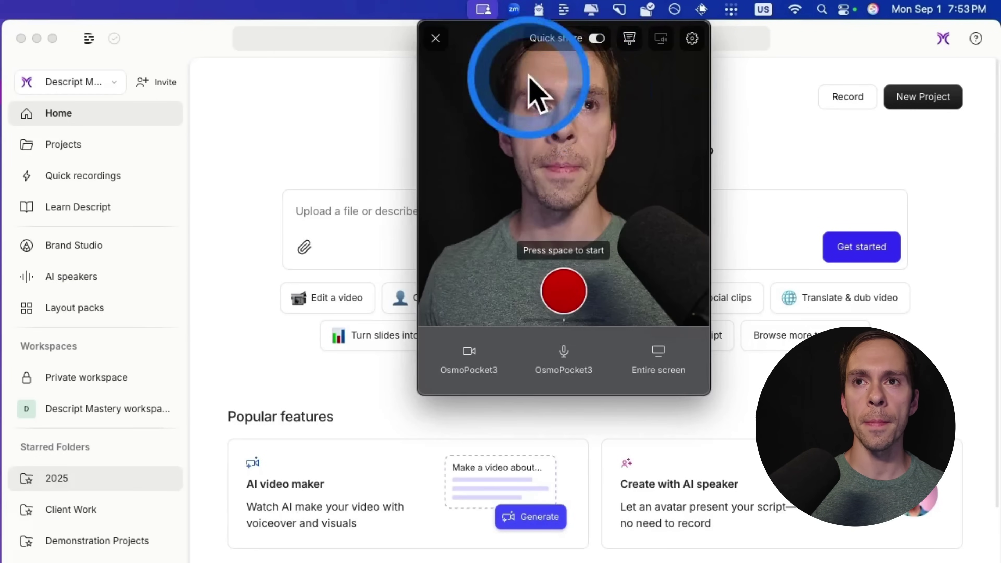
{"action": "left_click_drag", "start_coordinate": [535, 103], "coordinate": [442, 70]}
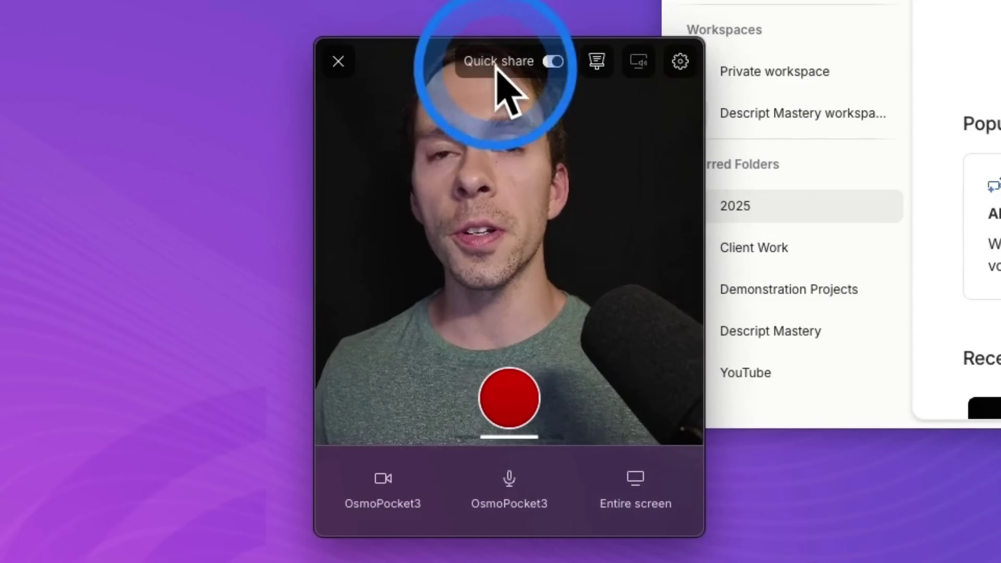
{"action": "left_click", "coordinate": [475, 63]}
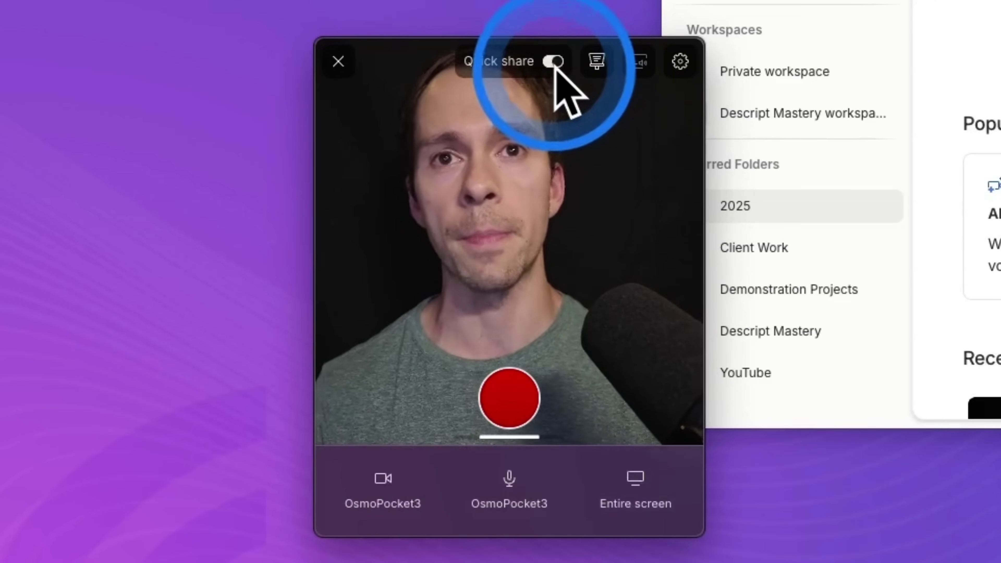
Switch the Screen Recorder's Quick share toggle back off.
{"action": "left_click", "coordinate": [553, 67]}
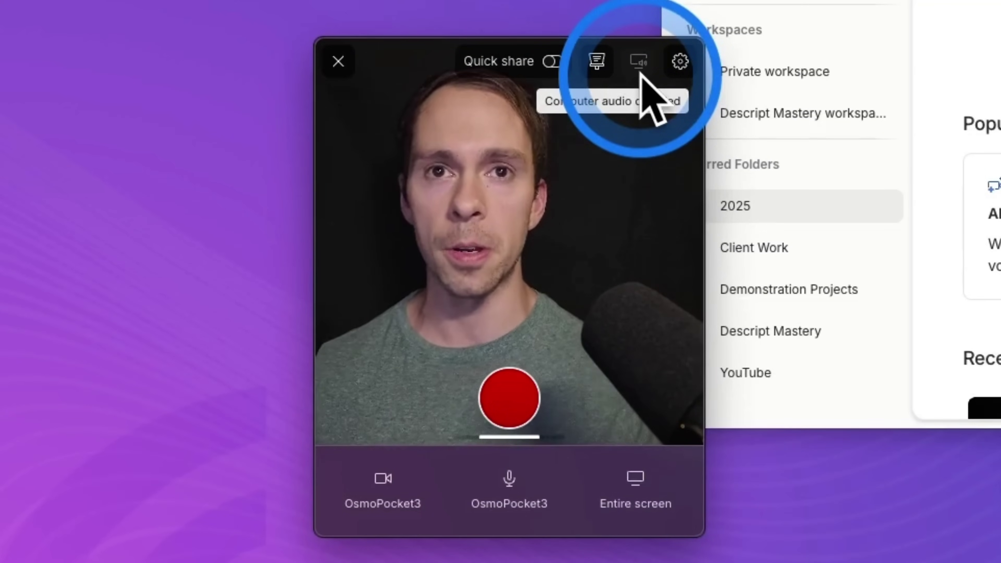
Open the Screen Recorder's settings panel.
{"action": "left_click", "coordinate": [683, 70]}
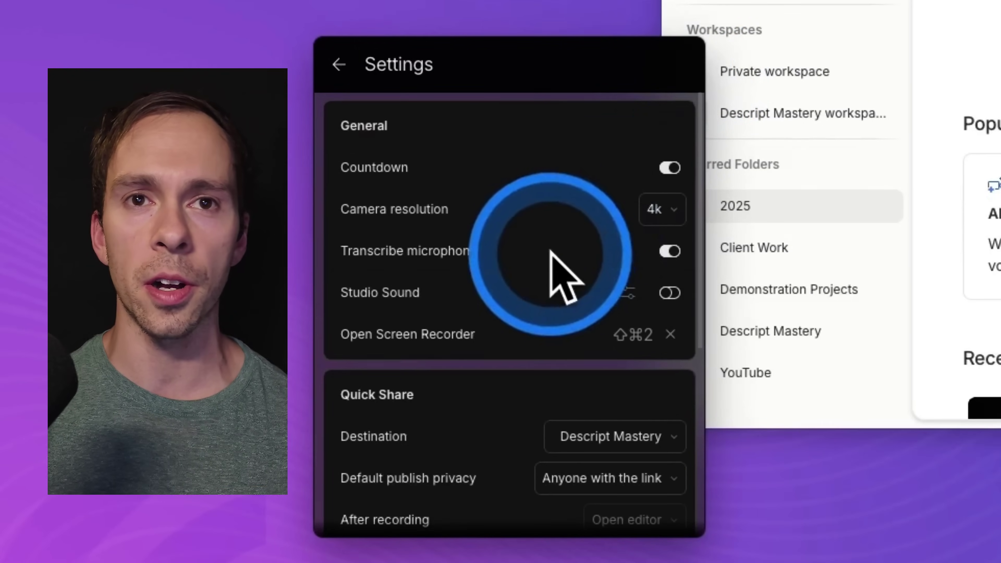
Browse the settings list and show the camera resolution choices, currently 4k.
{"action": "scroll", "coordinate": [539, 287], "scroll_direction": "down", "scroll_amount": 3}
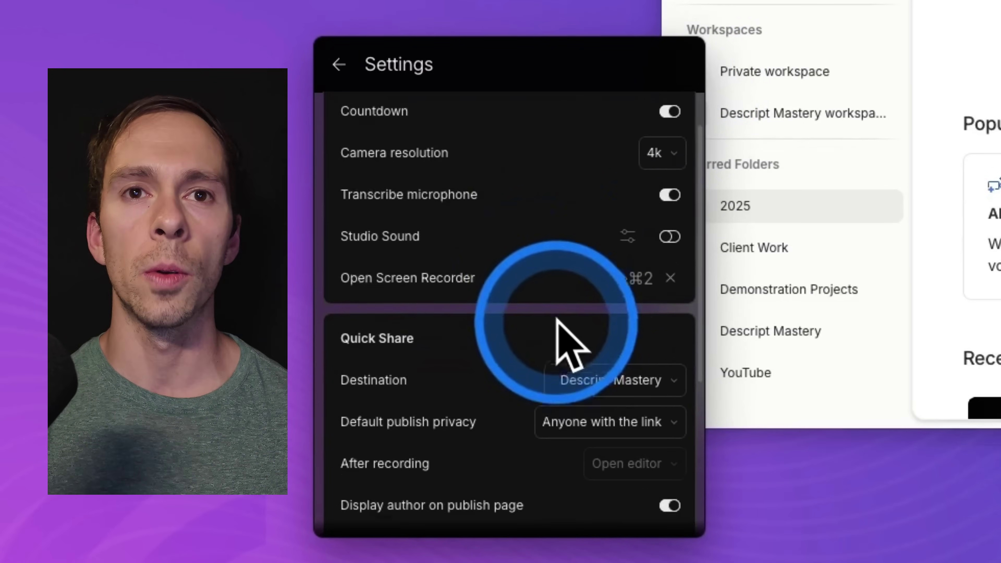
{"action": "scroll", "coordinate": [558, 319], "scroll_direction": "up", "scroll_amount": 3}
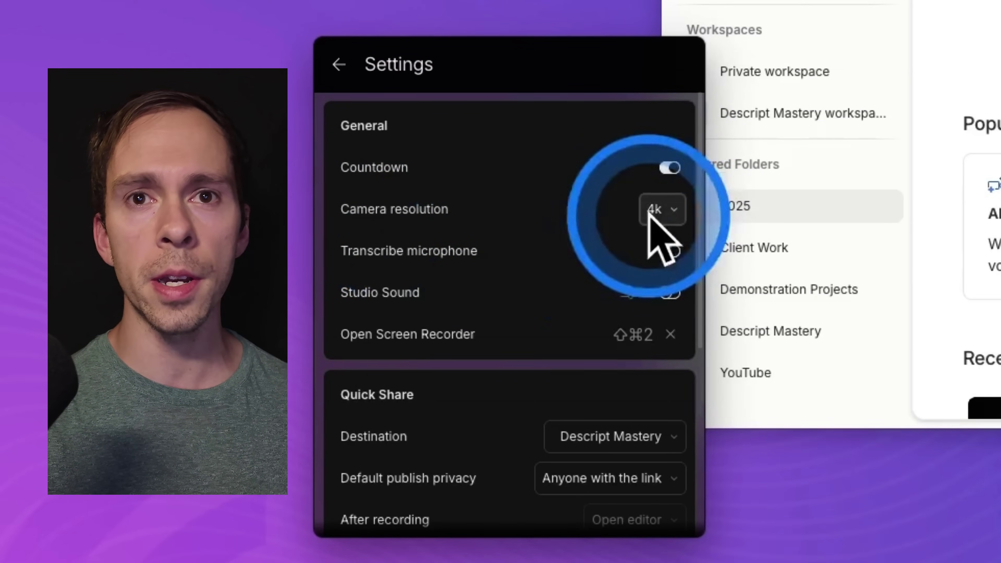
{"action": "left_click", "coordinate": [662, 209]}
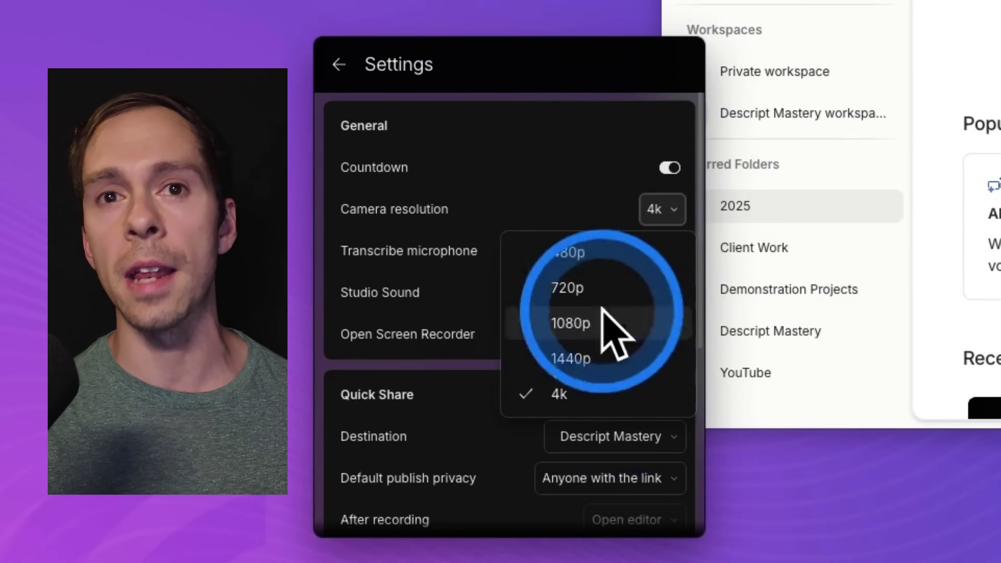
{"action": "left_click", "coordinate": [463, 270]}
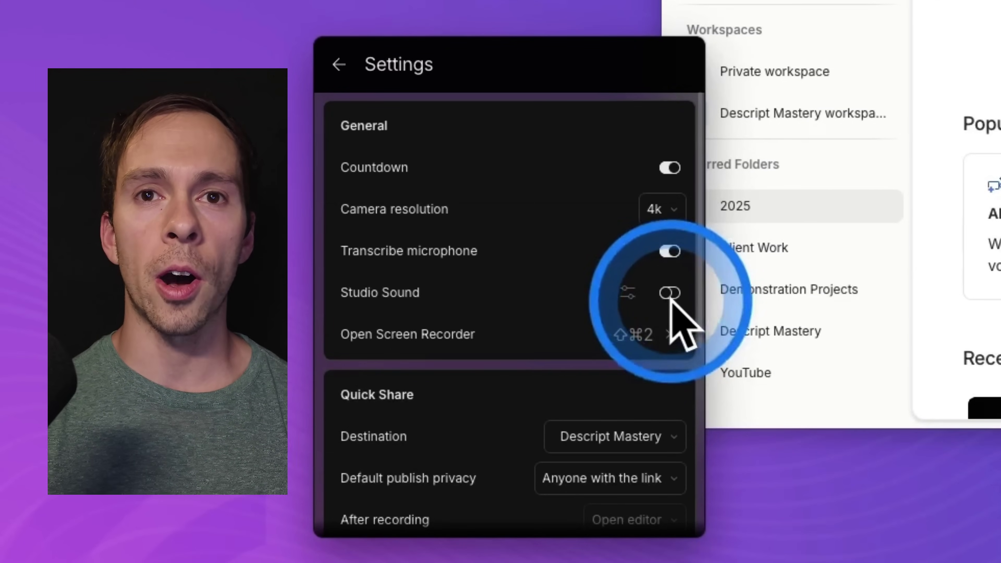
{"action": "left_click", "coordinate": [670, 294]}
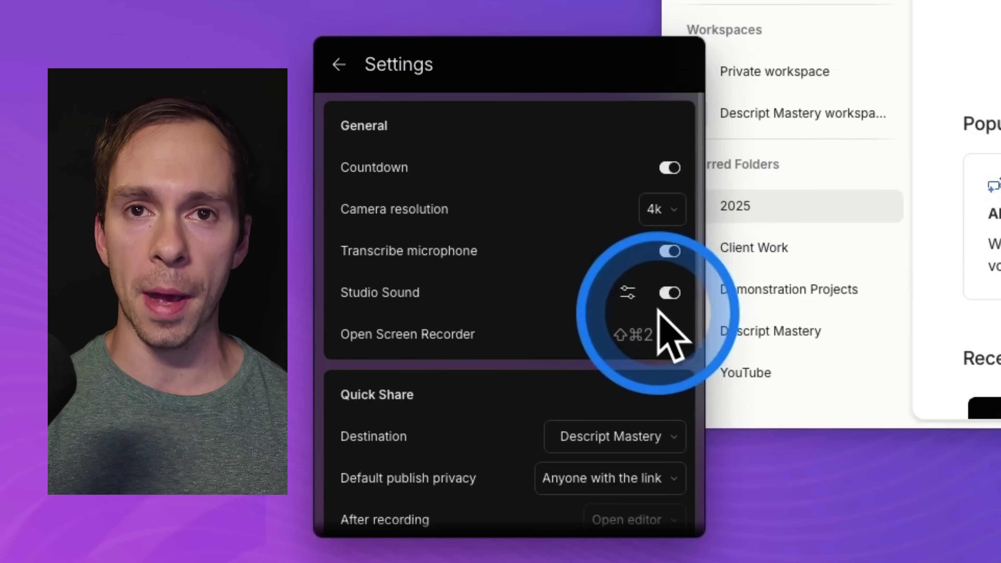
Set Studio Sound's default intensity to 80%.
{"action": "left_click", "coordinate": [628, 294]}
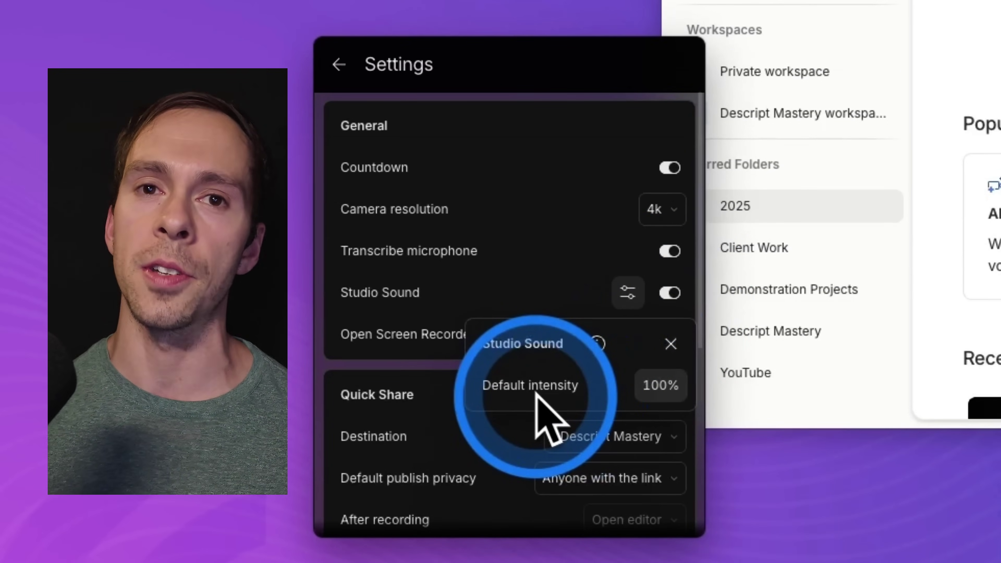
{"action": "left_click", "coordinate": [661, 386]}
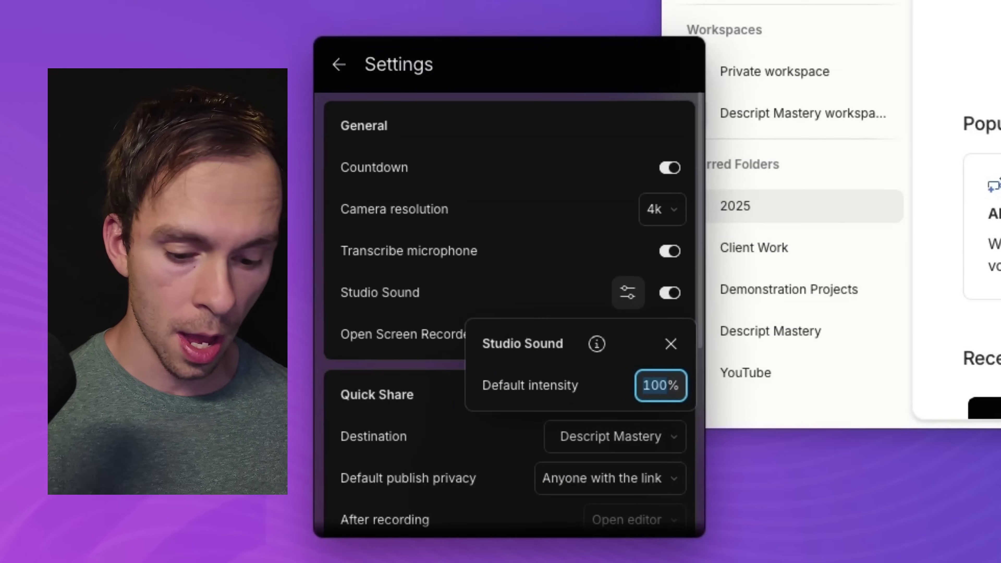
{"action": "type", "text": "80"}
{"action": "key", "text": "Return"}
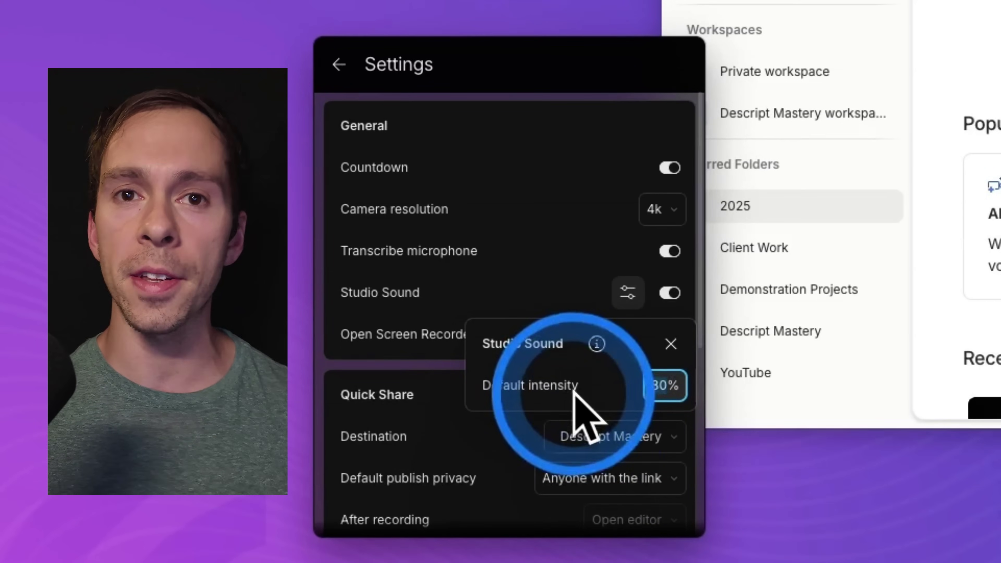
{"action": "left_click", "coordinate": [669, 344]}
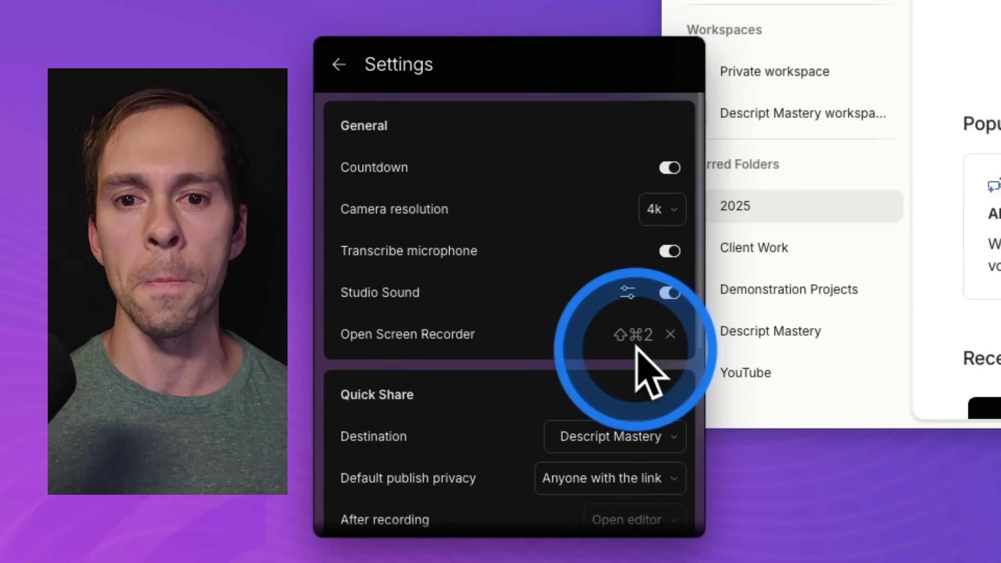
{"action": "left_click", "coordinate": [635, 347]}
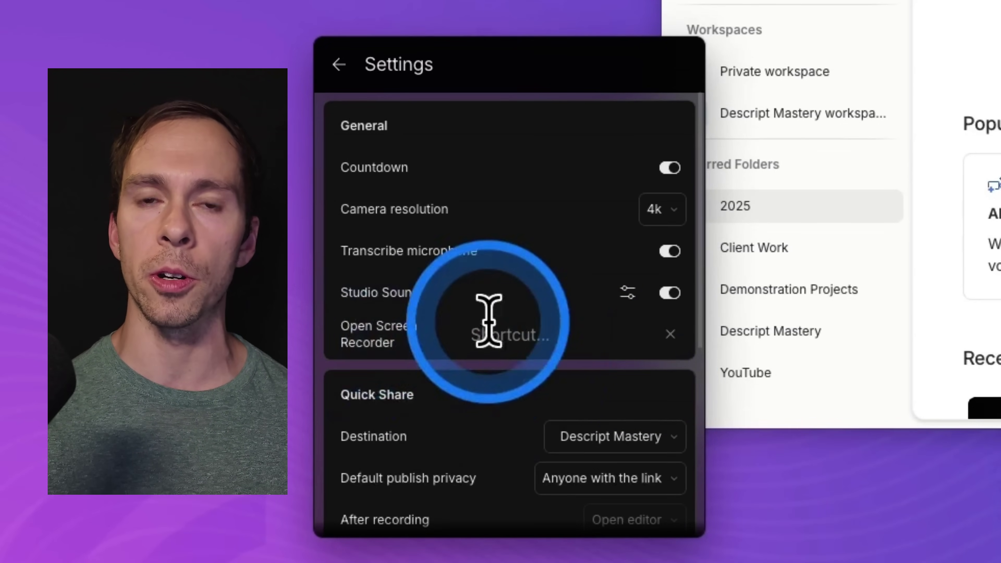
{"action": "key", "text": "shift+super+2"}
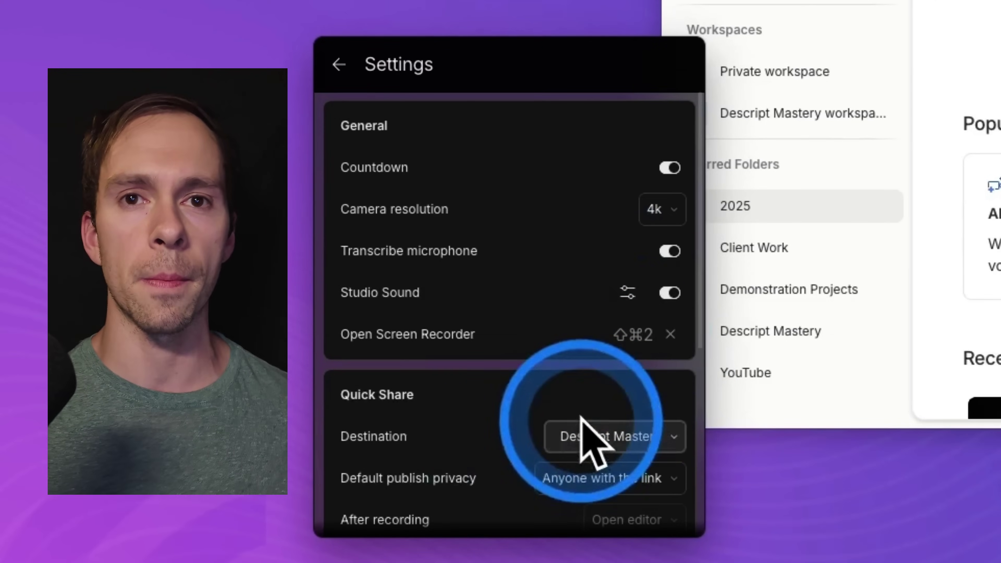
{"action": "scroll", "coordinate": [500, 405], "scroll_direction": "down", "scroll_amount": 7}
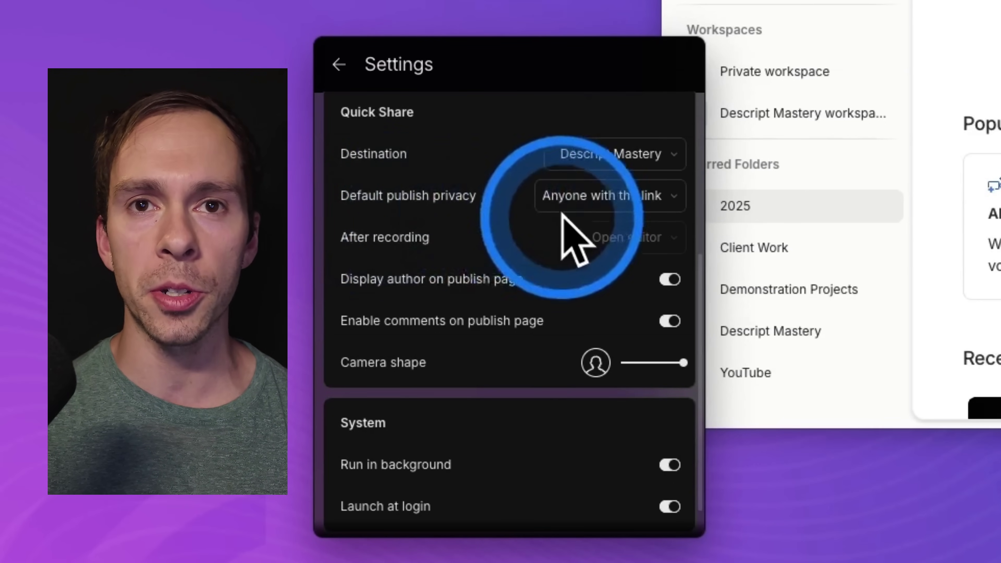
{"action": "left_click", "coordinate": [644, 185]}
{"action": "mouse_move", "coordinate": [660, 236]}
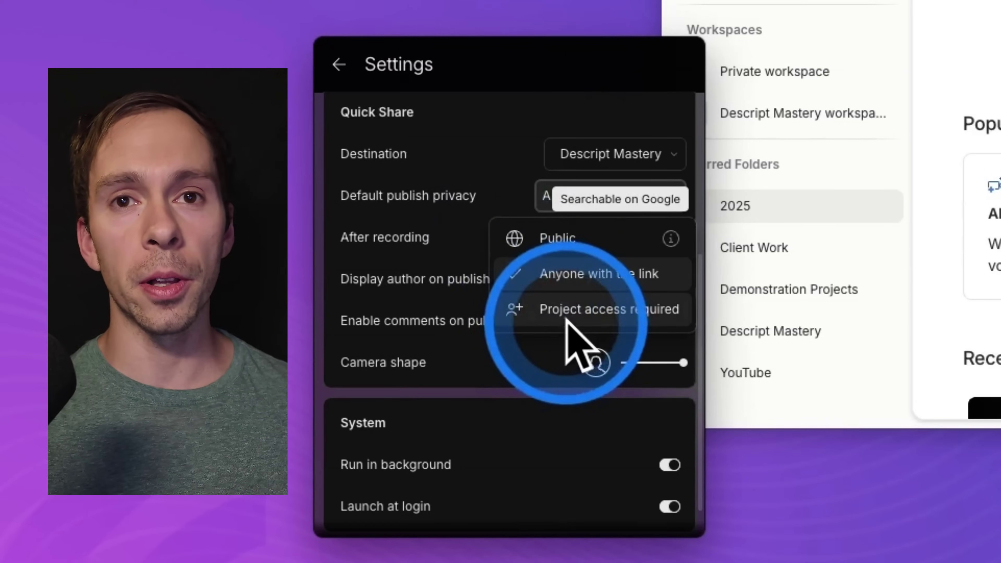
{"action": "left_click", "coordinate": [468, 198]}
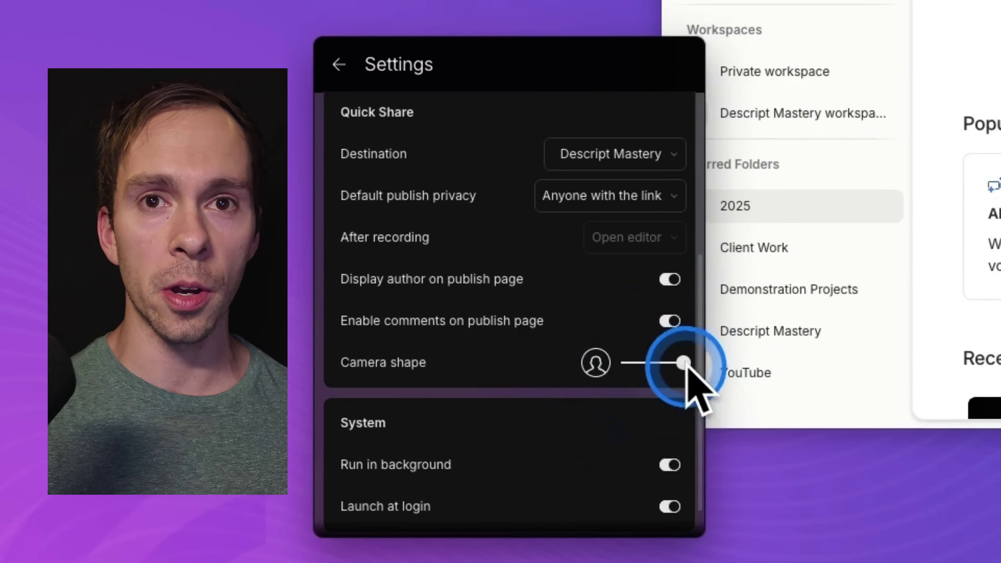
Try a square camera shape, switch off Run in background, and leave settings.
{"action": "left_click_drag", "start_coordinate": [695, 363], "coordinate": [723, 363]}
{"action": "scroll", "coordinate": [577, 425], "scroll_direction": "down", "scroll_amount": 2}
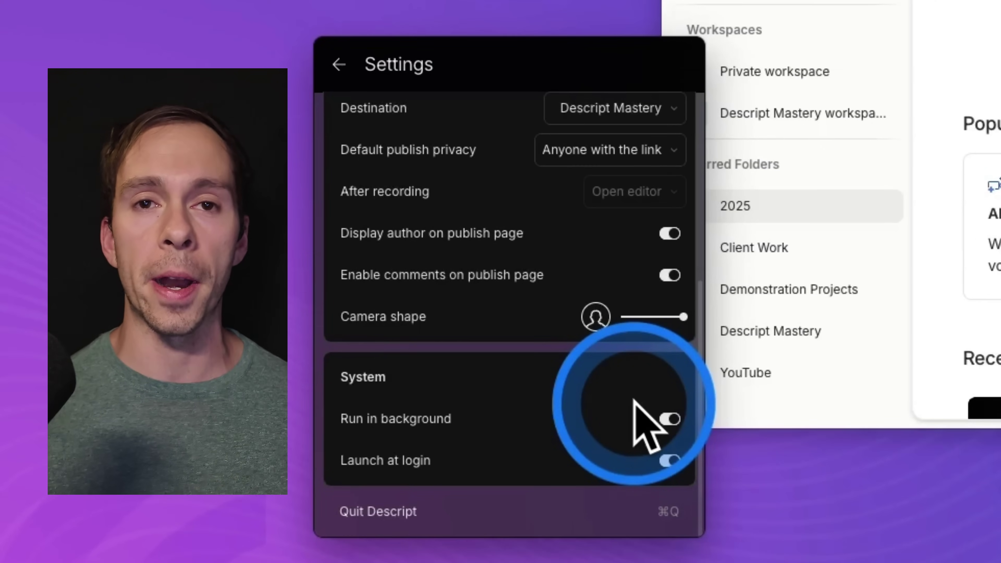
{"action": "left_click", "coordinate": [668, 419]}
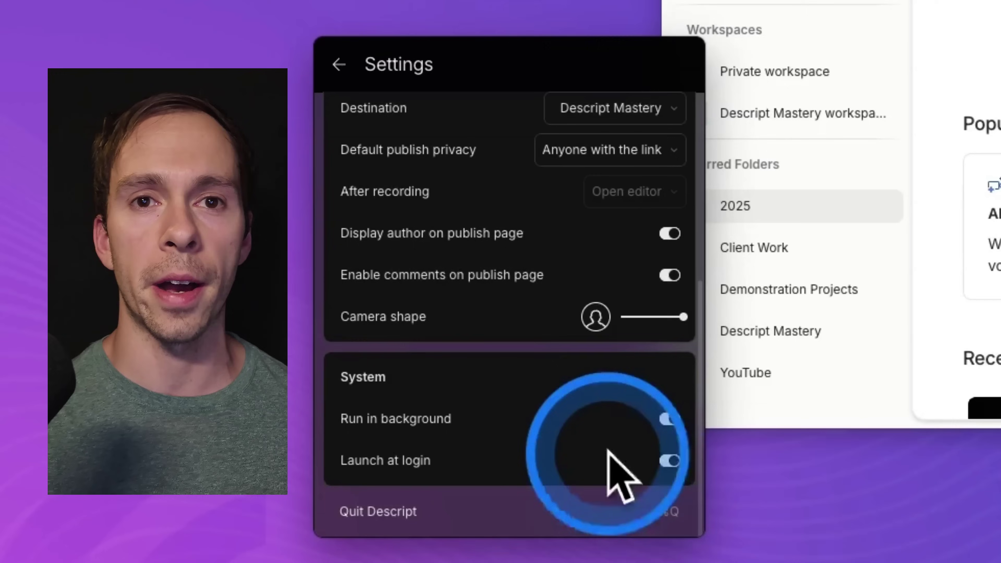
{"action": "left_click", "coordinate": [338, 64]}
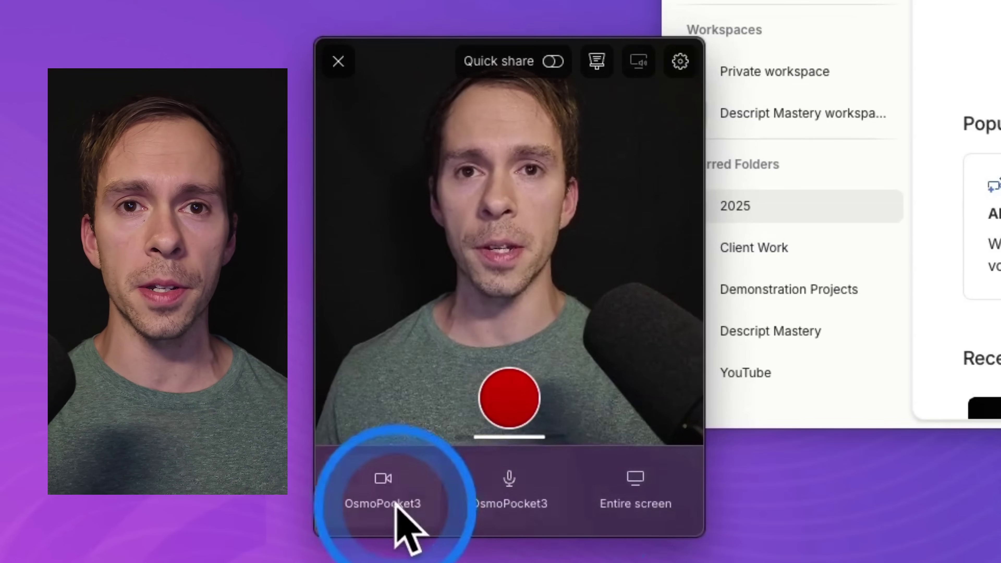
Review the camera list keeping OsmoPocket3, then check the available microphones.
{"action": "left_click", "coordinate": [381, 495]}
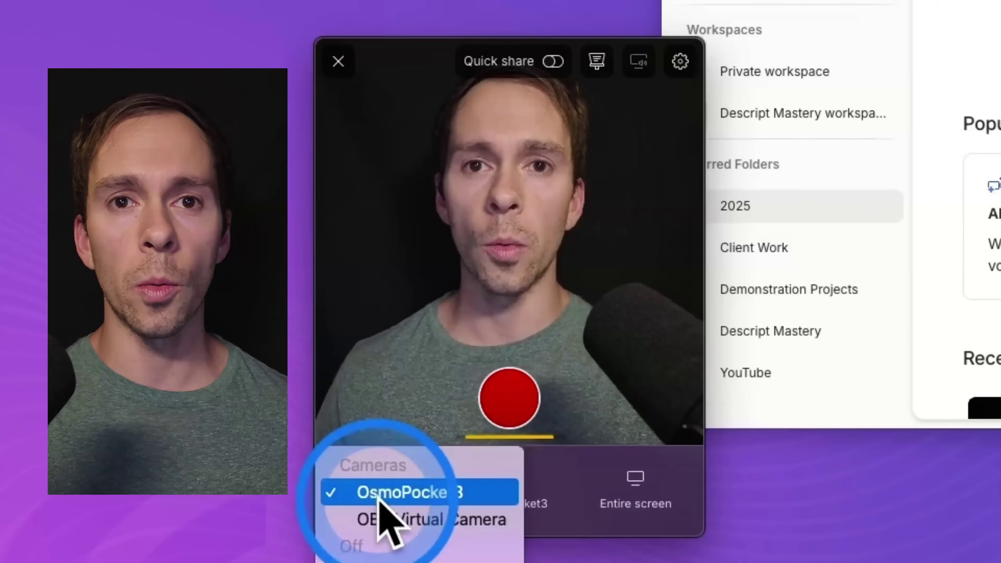
{"action": "left_click", "coordinate": [381, 491]}
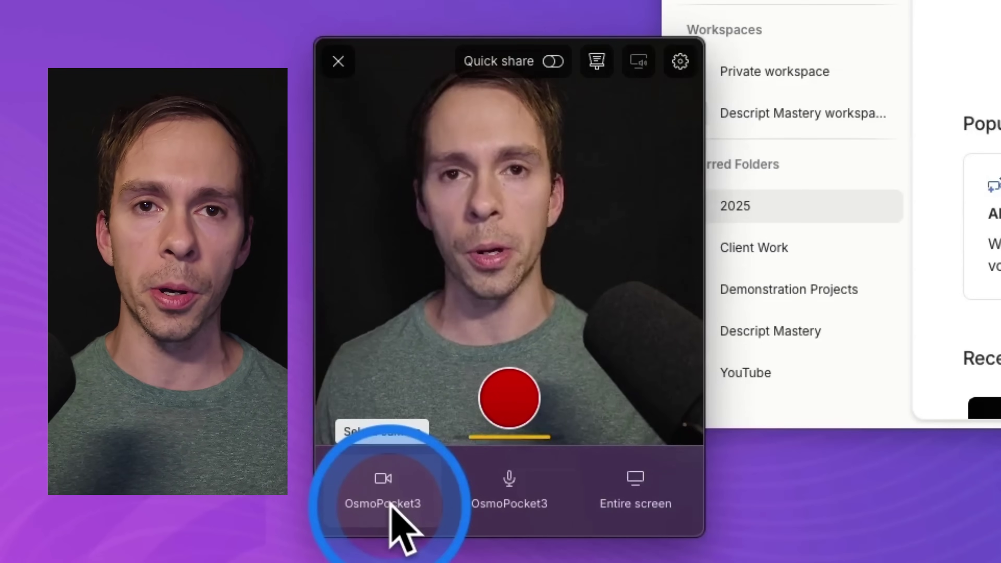
{"action": "left_click", "coordinate": [390, 503]}
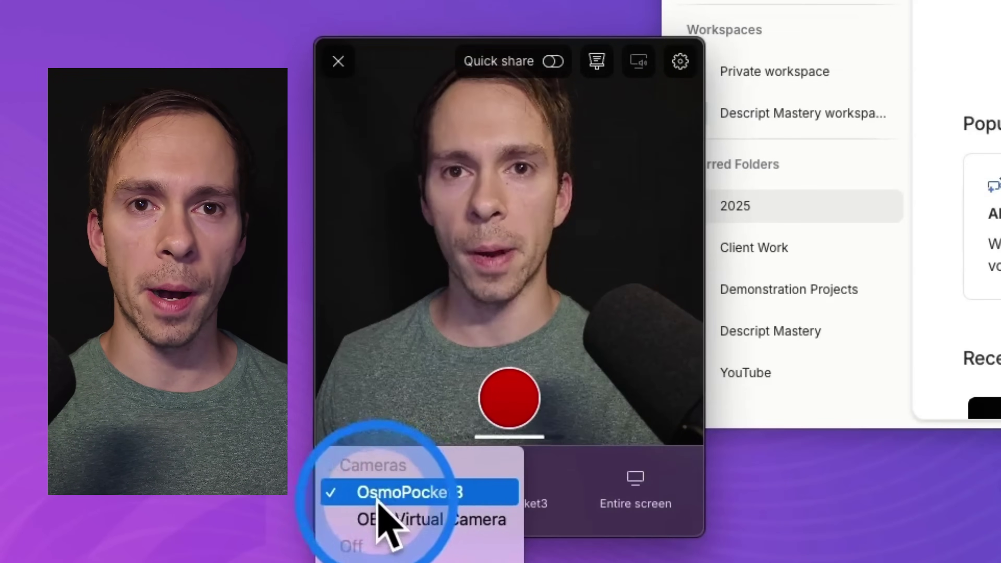
{"action": "left_click", "coordinate": [406, 304]}
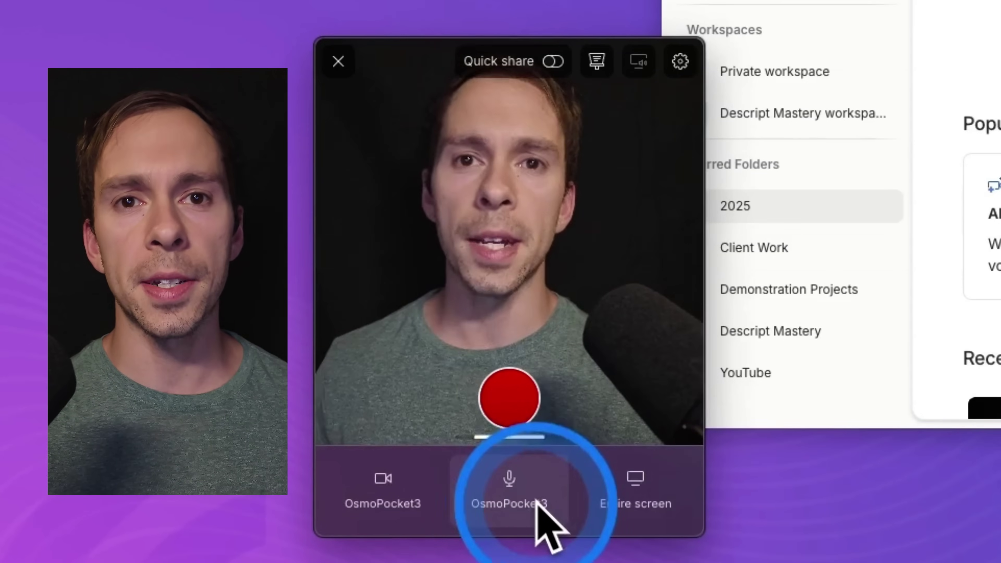
{"action": "left_click", "coordinate": [502, 507]}
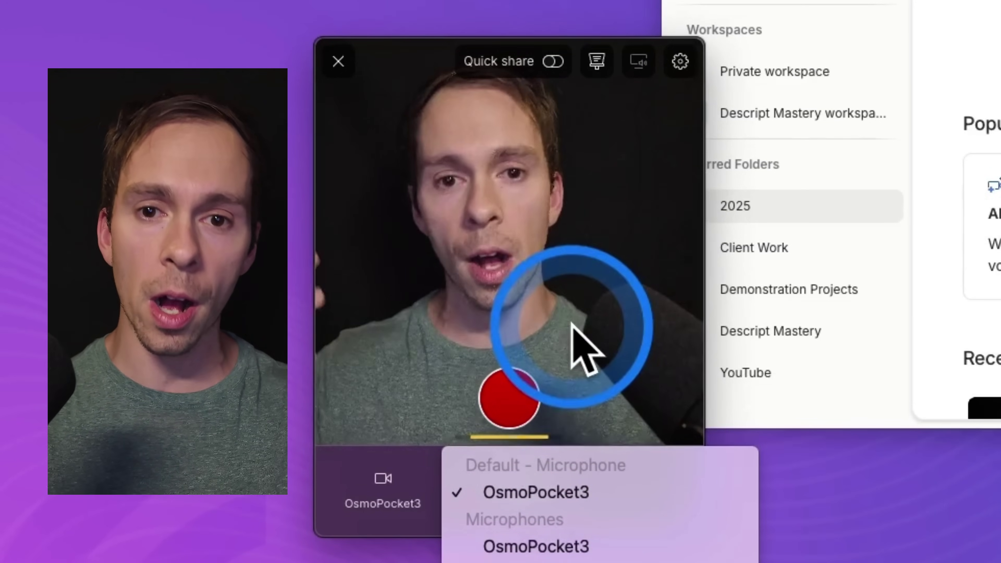
{"action": "left_click", "coordinate": [584, 323]}
Turn both the microphone and the camera off.
{"action": "left_click", "coordinate": [527, 496]}
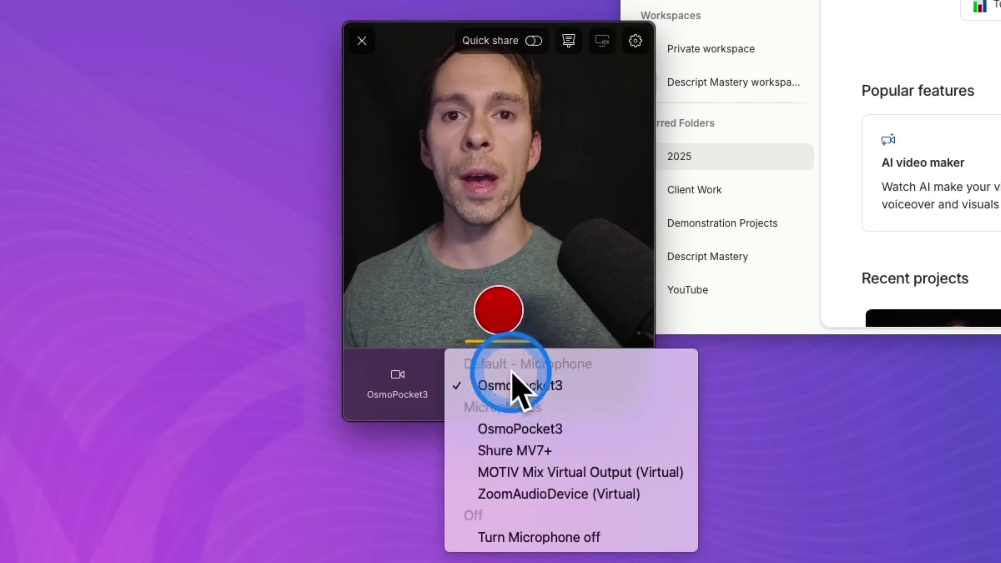
{"action": "left_click", "coordinate": [521, 538]}
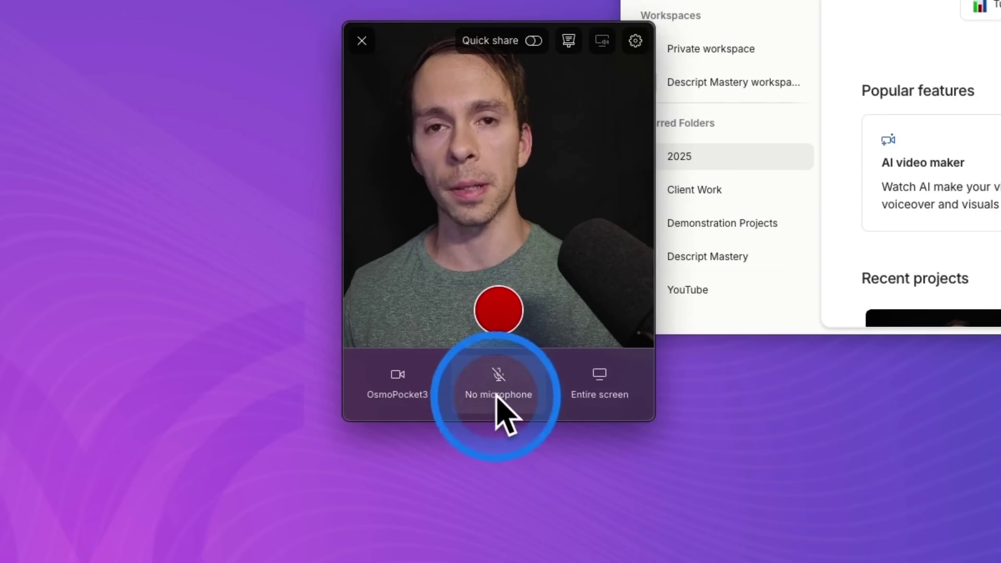
{"action": "left_click", "coordinate": [397, 382]}
{"action": "left_click", "coordinate": [398, 452]}
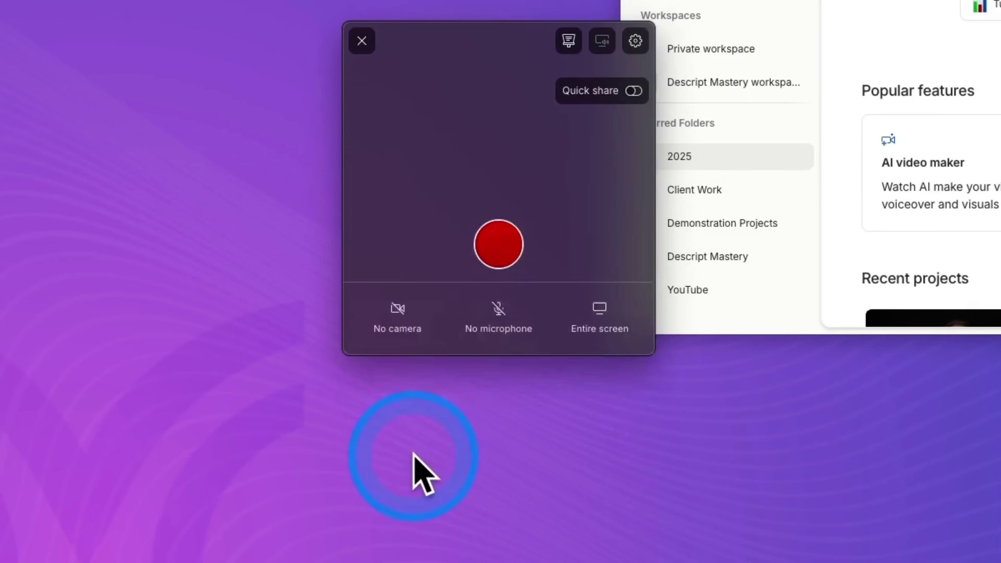
Select OsmoPocket3 as both the microphone and the camera.
{"action": "left_click", "coordinate": [465, 150]}
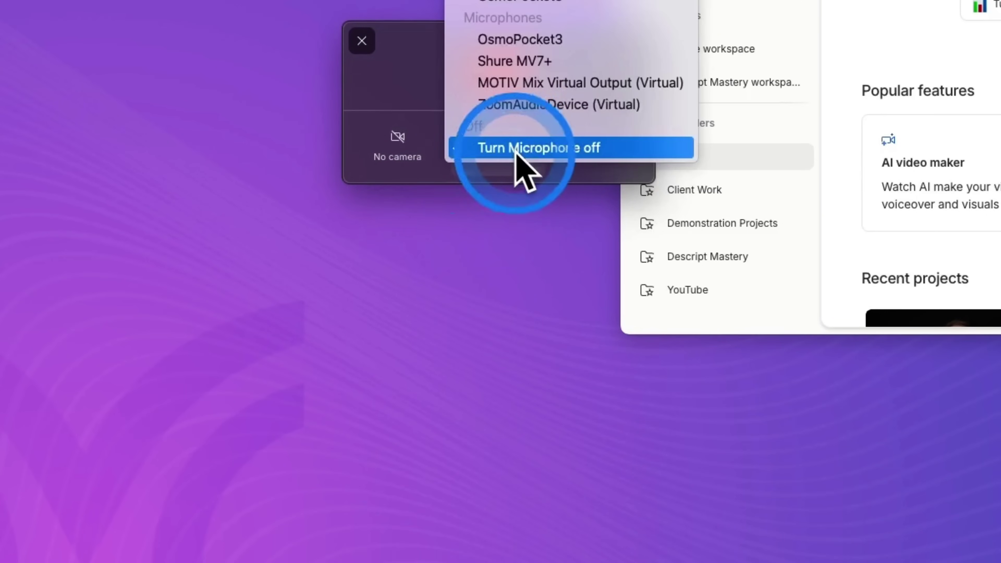
{"action": "left_click", "coordinate": [512, 39]}
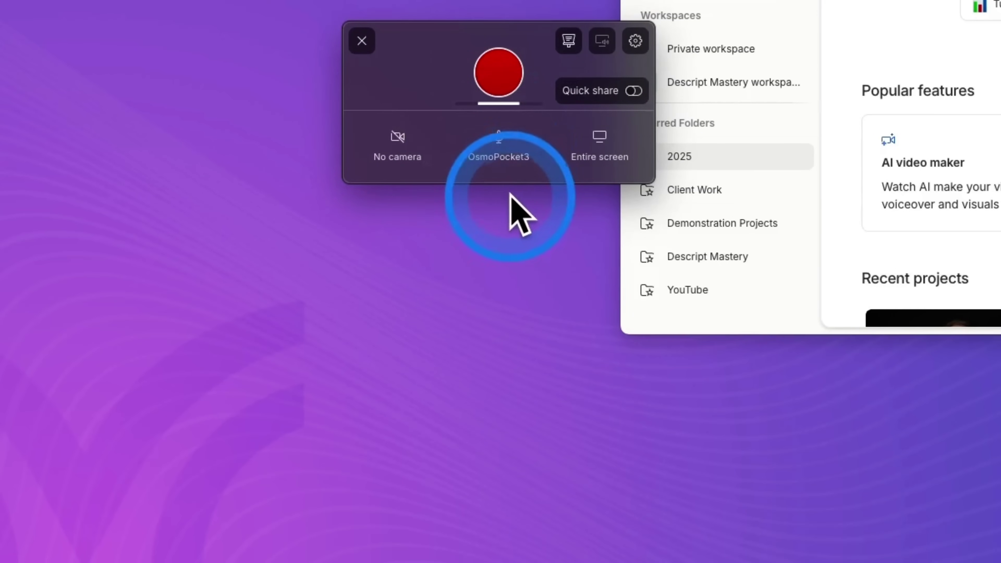
{"action": "left_click", "coordinate": [394, 157]}
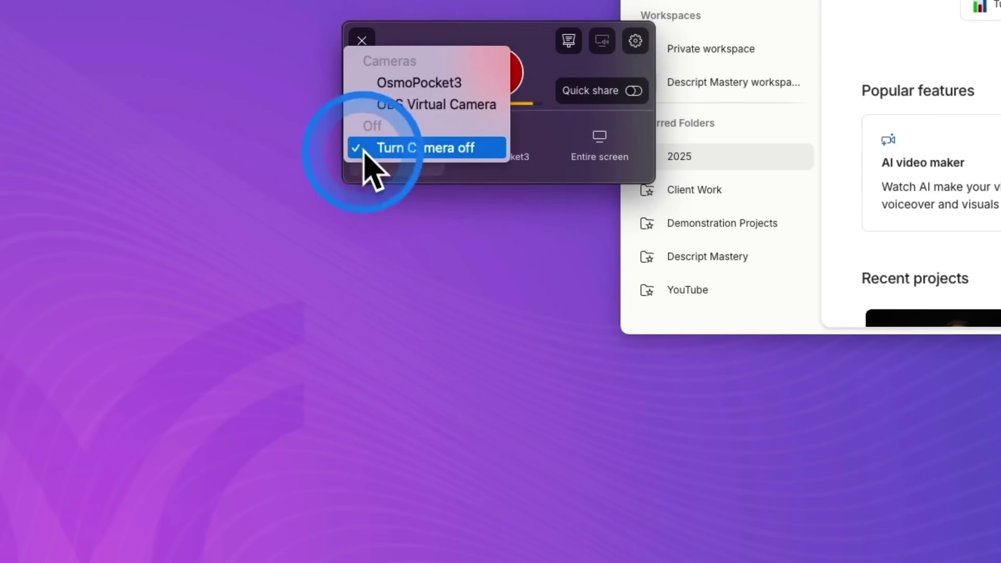
{"action": "left_click", "coordinate": [412, 88]}
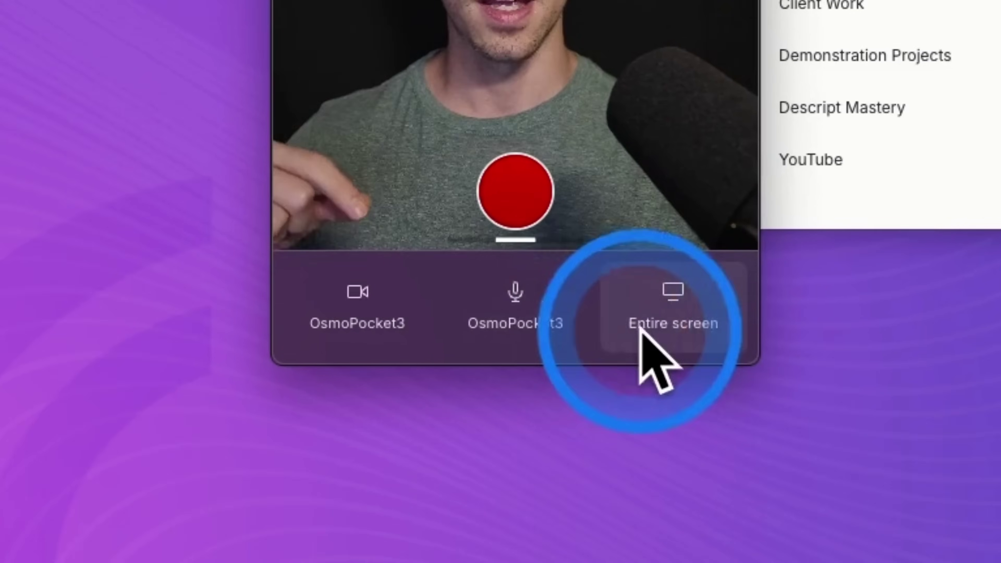
Show the recorder's screen-source choices, currently set to Entire screen.
{"action": "left_click", "coordinate": [685, 290]}
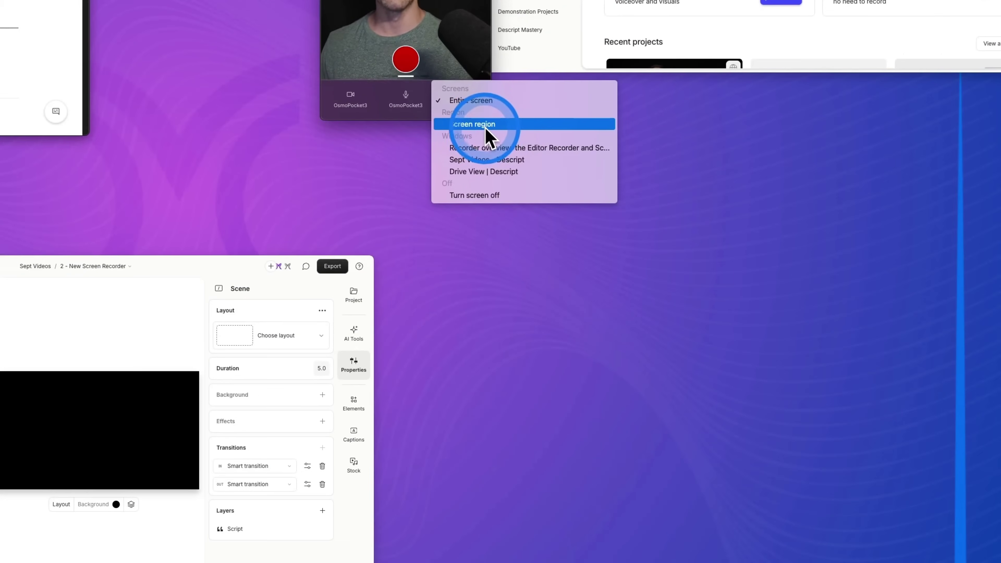
Switch to Screen region and fit a 1319 × 742 (16:9) rectangle over the editor window.
{"action": "left_click", "coordinate": [473, 126]}
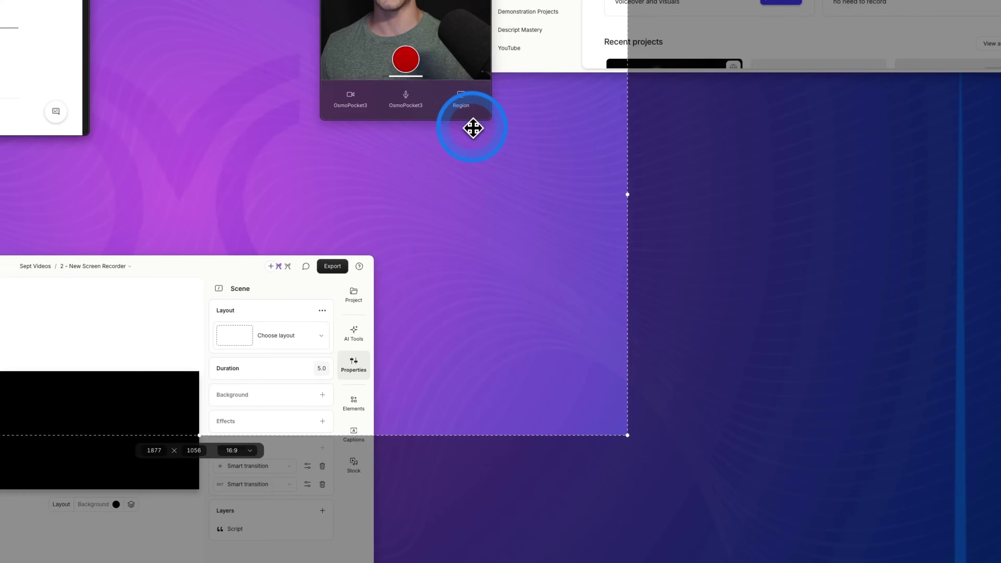
{"action": "left_click_drag", "start_coordinate": [65, 111], "coordinate": [472, 213]}
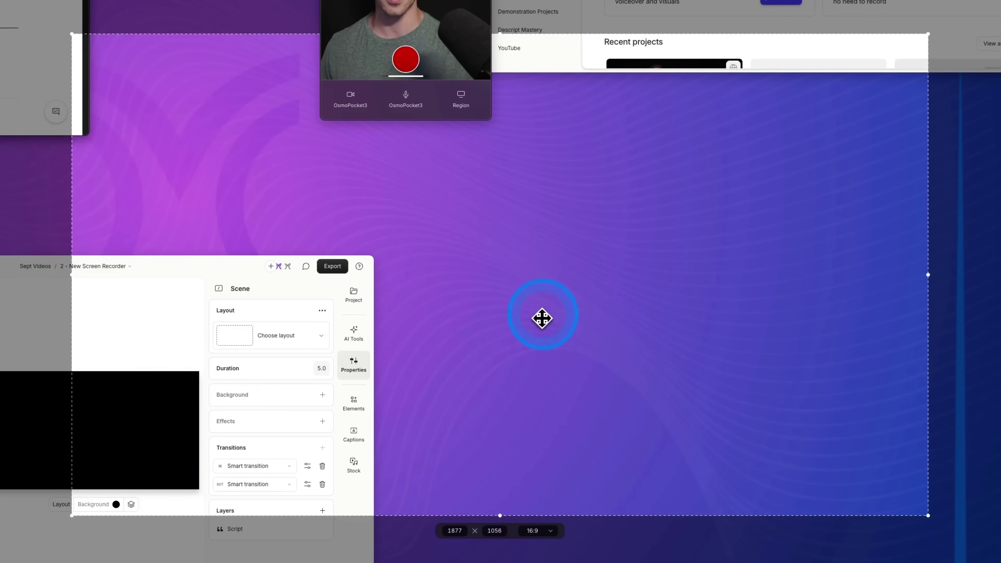
{"action": "left_click_drag", "start_coordinate": [543, 318], "coordinate": [259, 414]}
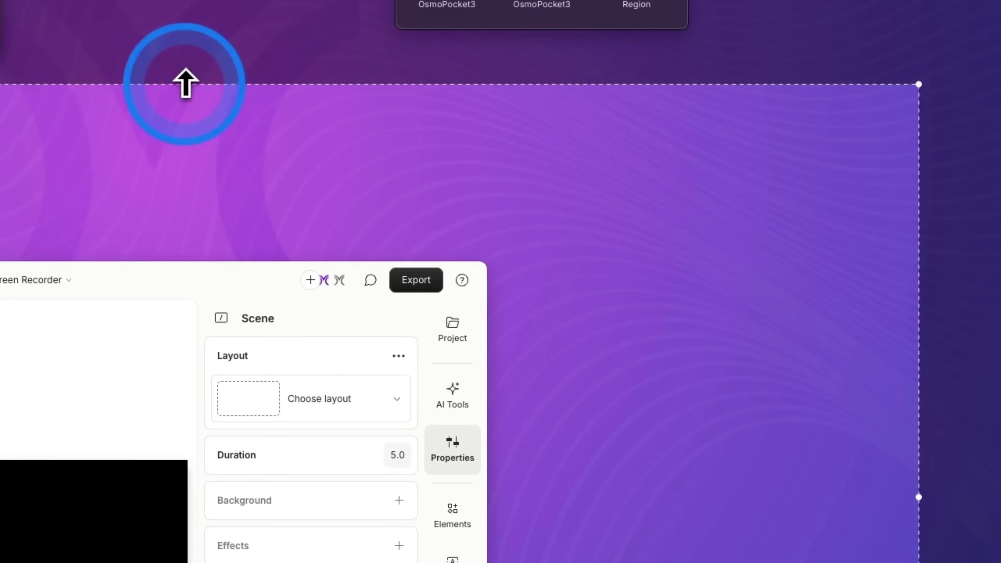
{"action": "left_click", "coordinate": [186, 84]}
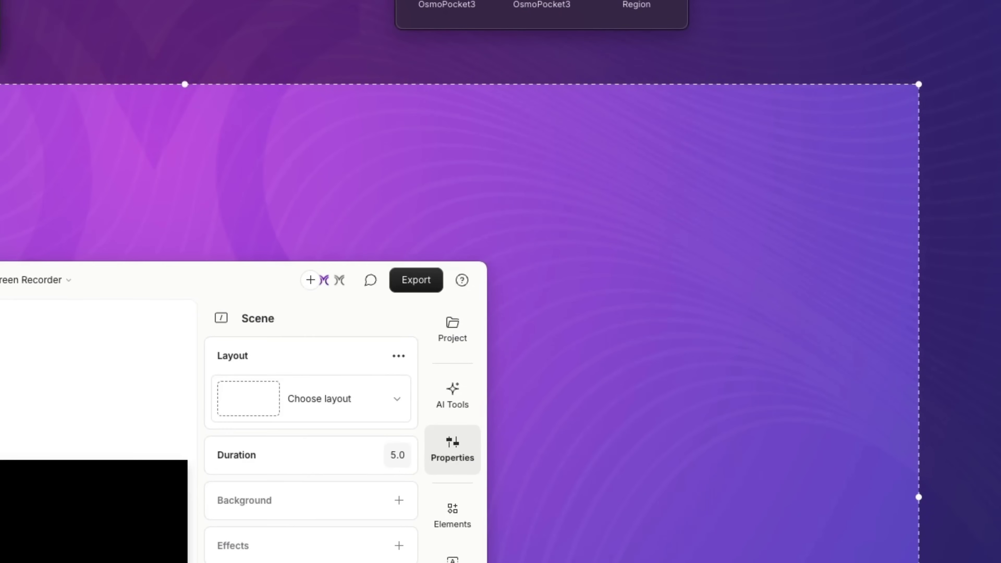
{"action": "left_click_drag", "start_coordinate": [920, 82], "coordinate": [611, 187]}
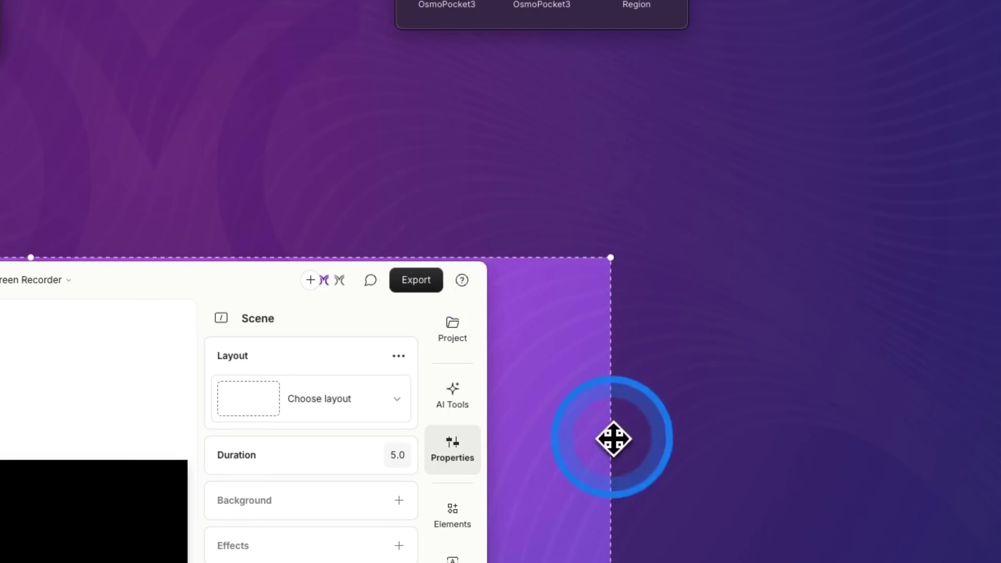
{"action": "left_click_drag", "start_coordinate": [577, 461], "coordinate": [157, 423]}
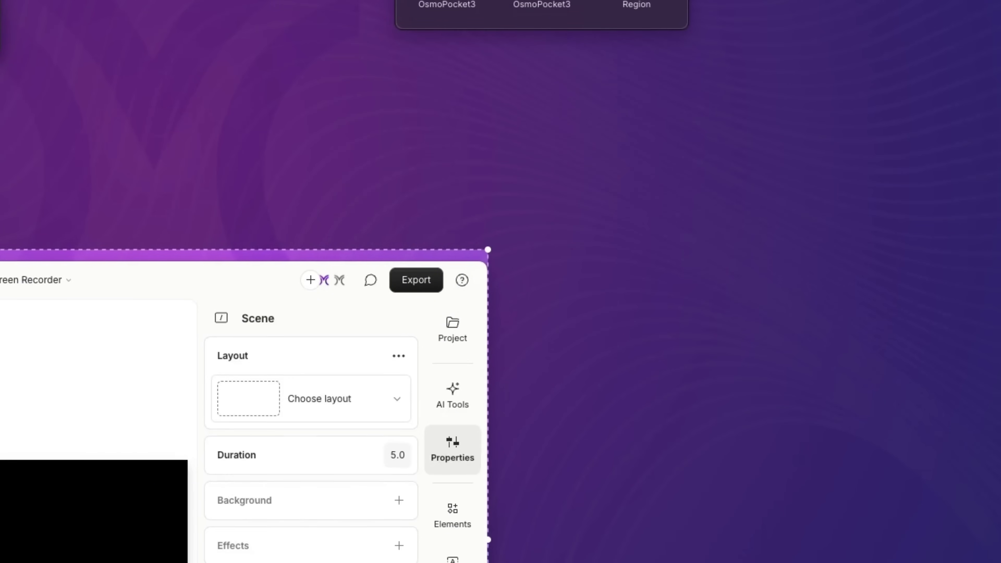
{"action": "left_click", "coordinate": [577, 454]}
Set the capture region's height to 900 so it measures 1600 × 900.
{"action": "left_click", "coordinate": [542, 427]}
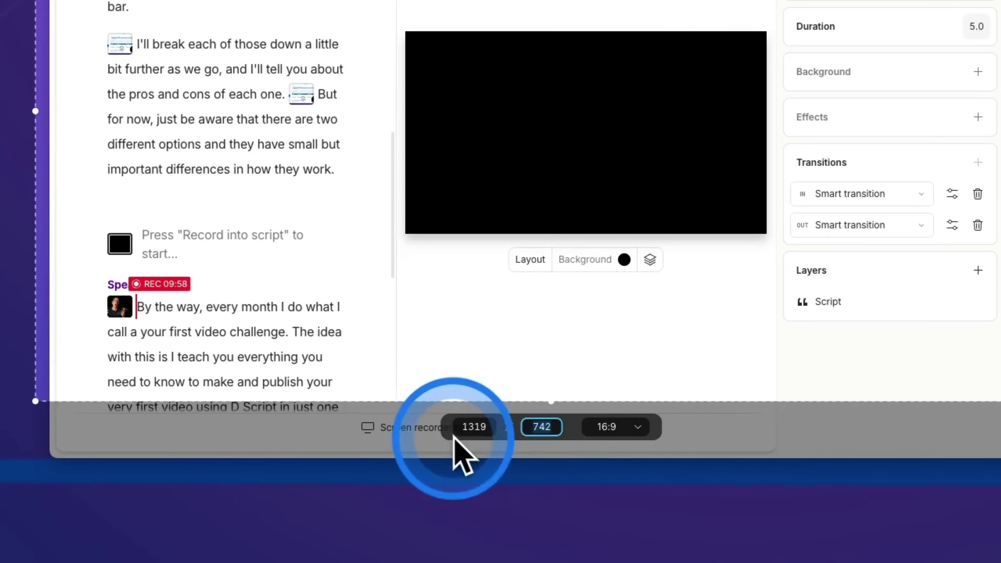
{"action": "left_click", "coordinate": [474, 428]}
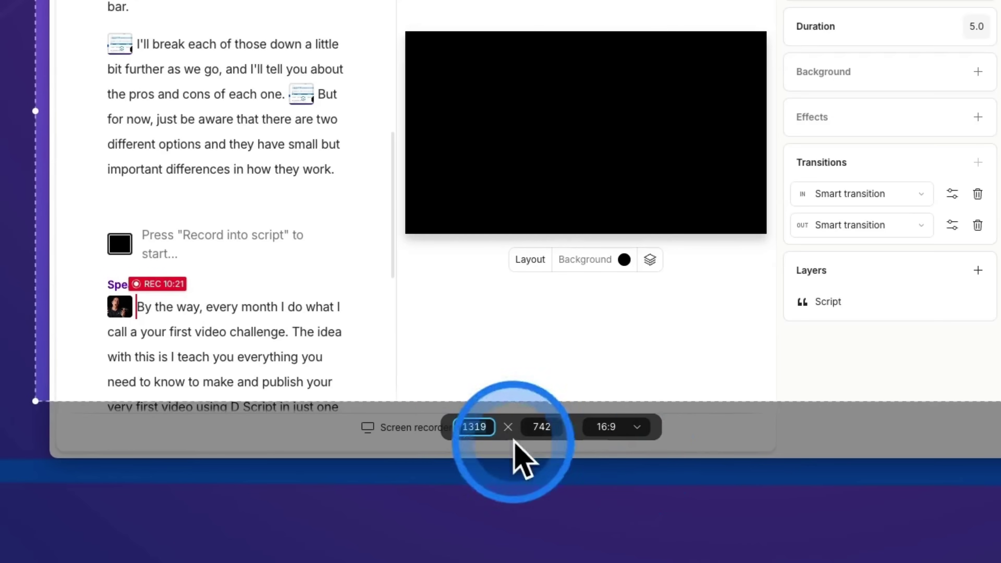
{"action": "left_click", "coordinate": [467, 426]}
{"action": "double_click", "coordinate": [476, 427]}
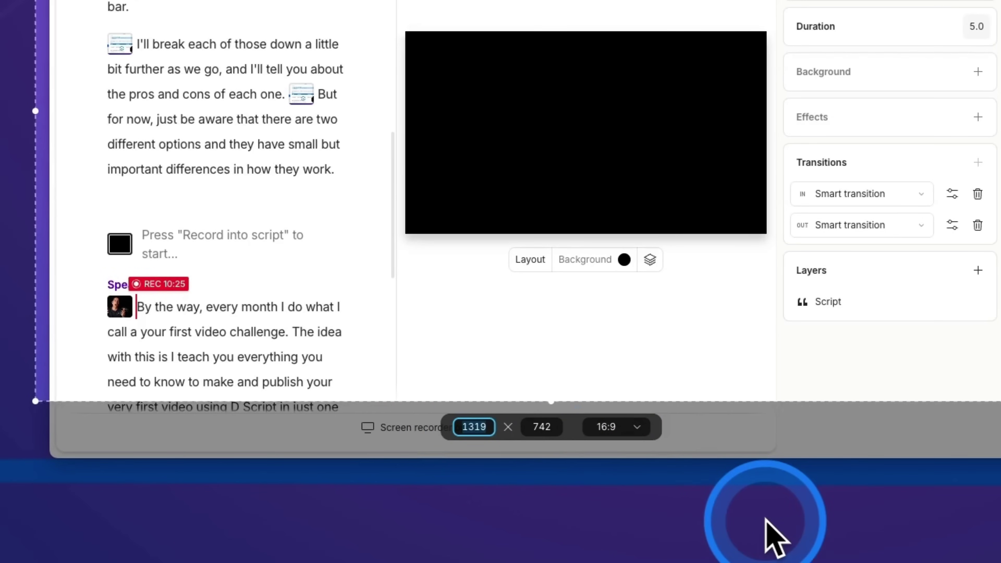
{"action": "left_click", "coordinate": [544, 426]}
{"action": "type", "text": "9"}
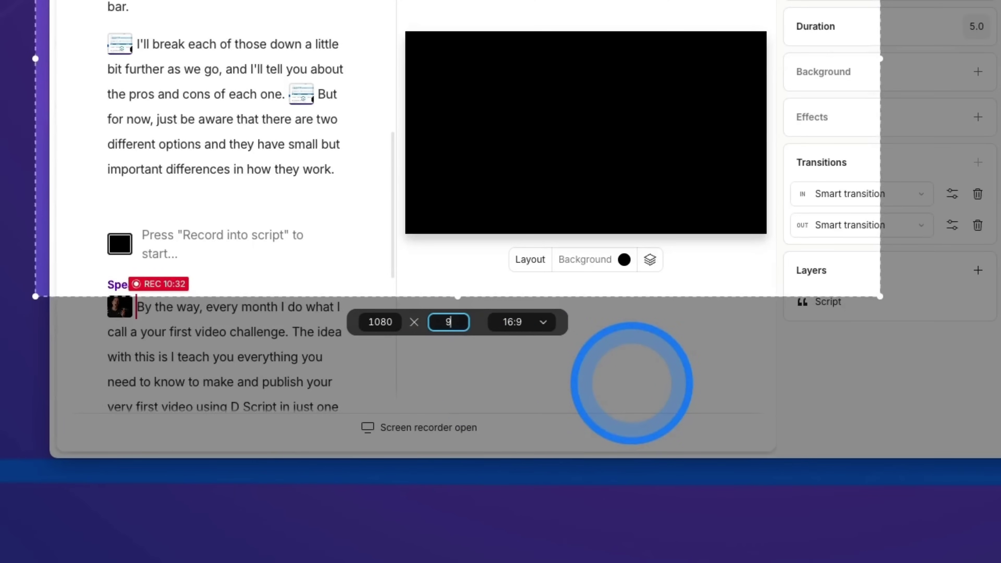
{"action": "type", "text": "00"}
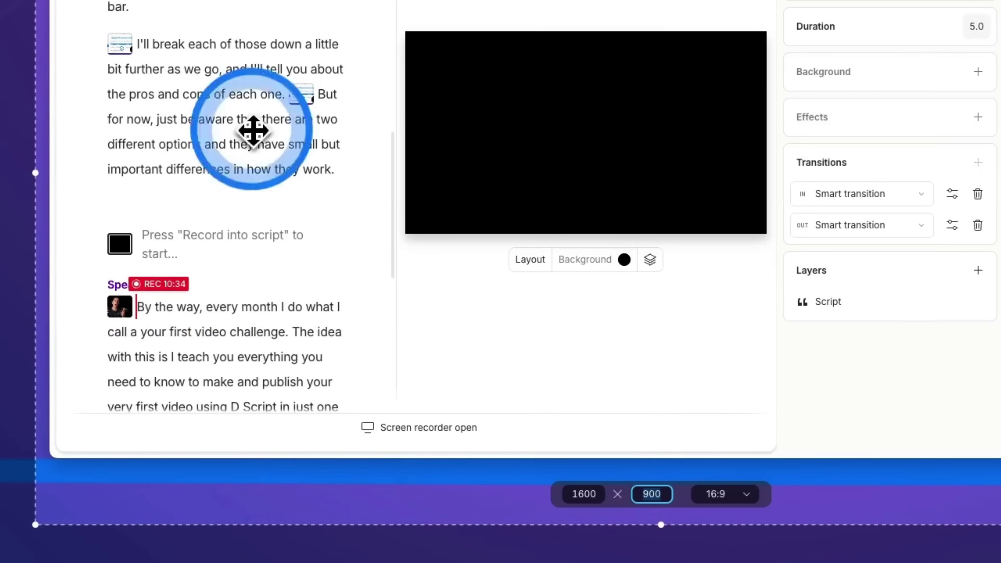
Change the region's aspect ratio to Freeform, then narrow it from the right side.
{"action": "left_click", "coordinate": [746, 503]}
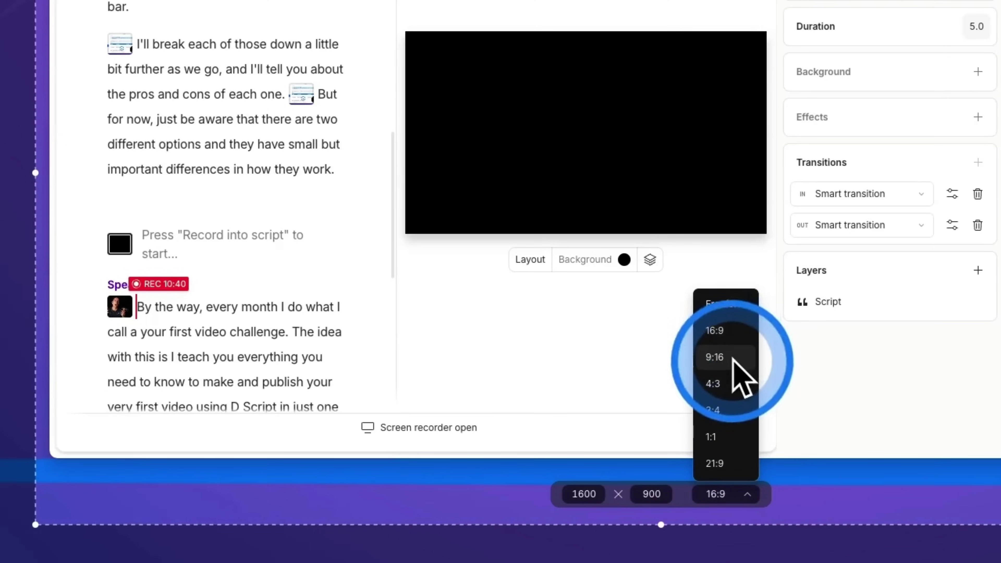
{"action": "left_click", "coordinate": [737, 332]}
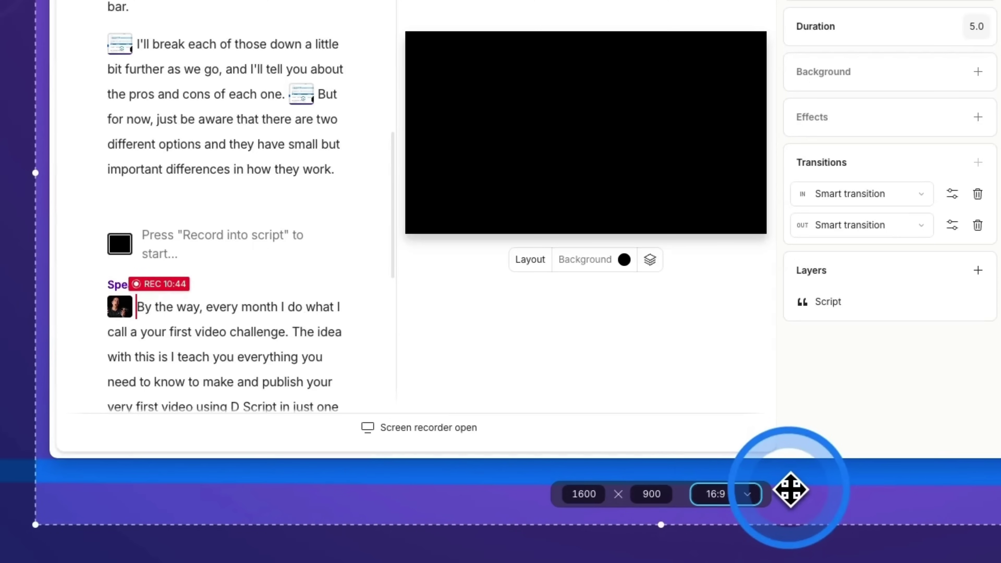
{"action": "left_click", "coordinate": [754, 496]}
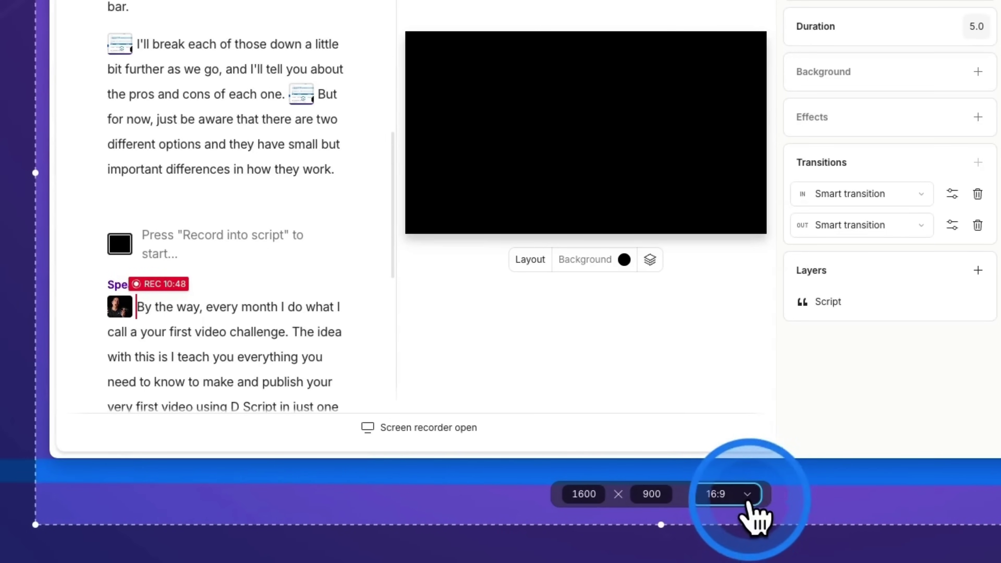
{"action": "left_click", "coordinate": [749, 498]}
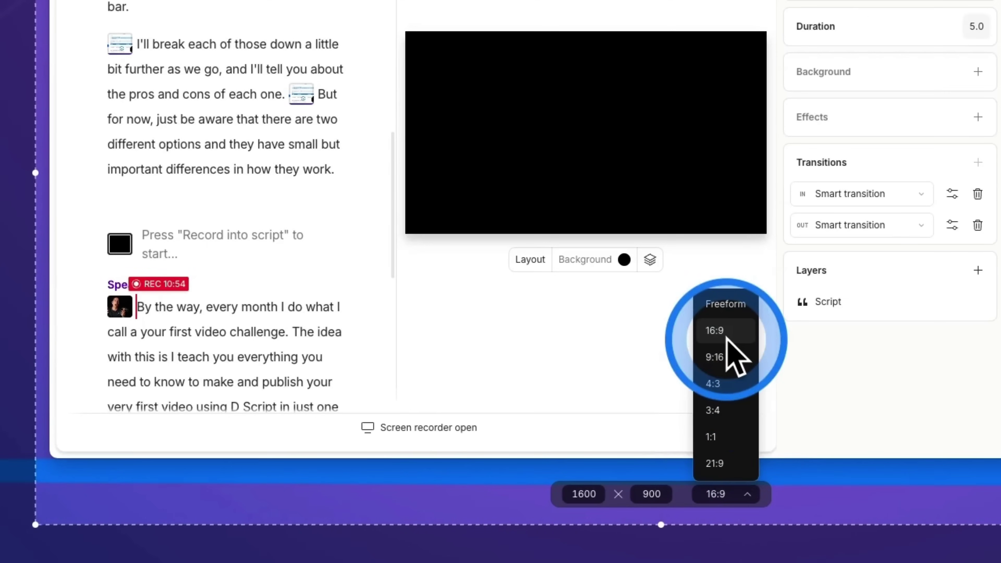
{"action": "left_click", "coordinate": [727, 305]}
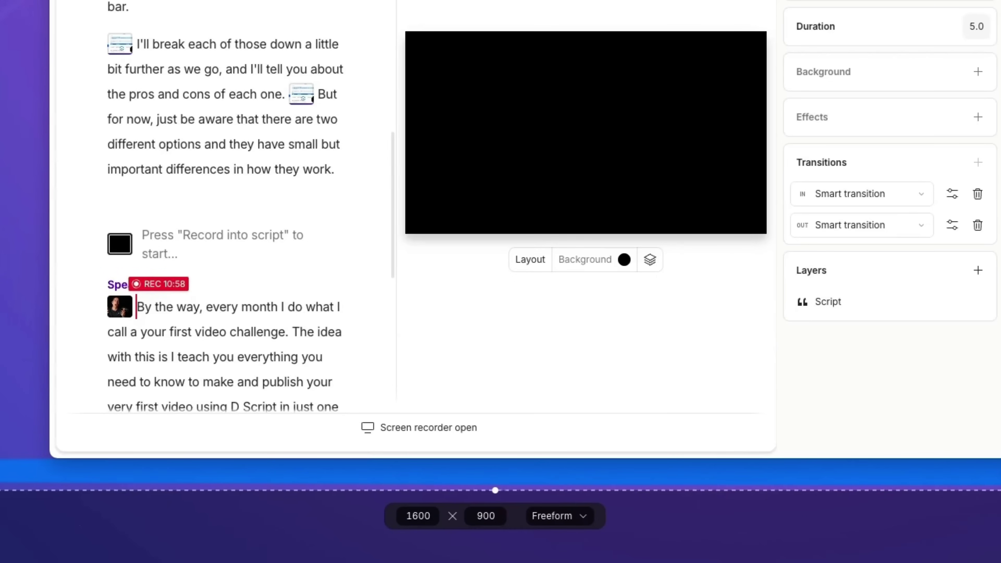
{"action": "left_click_drag", "start_coordinate": [984, 148], "coordinate": [179, 152]}
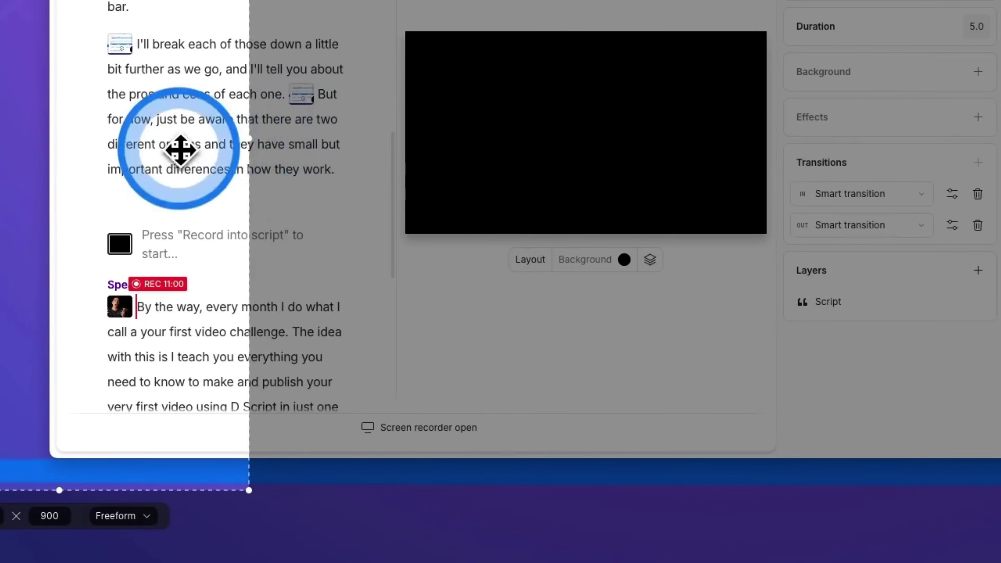
{"action": "left_click_drag", "start_coordinate": [670, 371], "coordinate": [682, 381]}
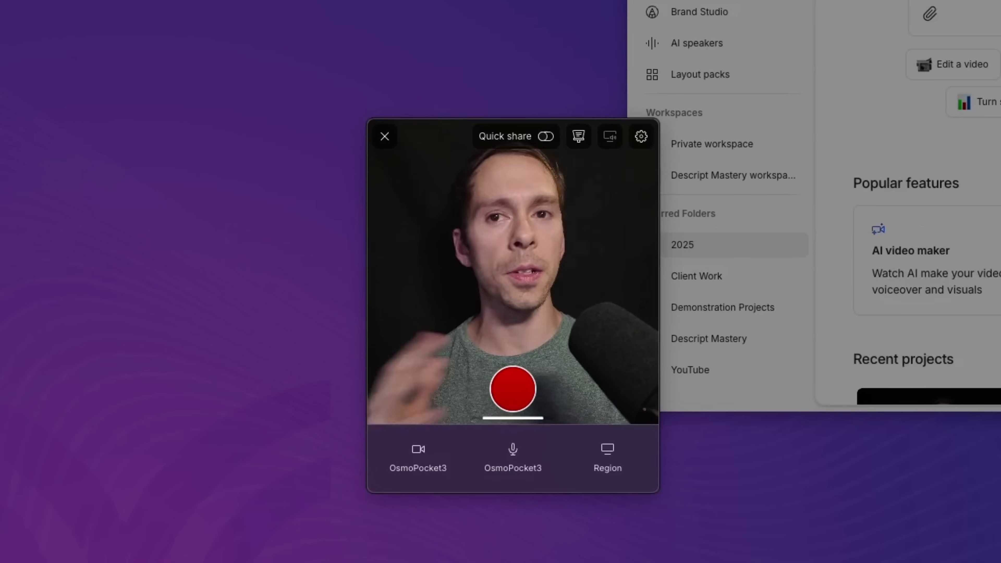
Record the webcam and screen region for about 18 seconds, then stop for processing.
{"action": "left_click", "coordinate": [519, 390]}
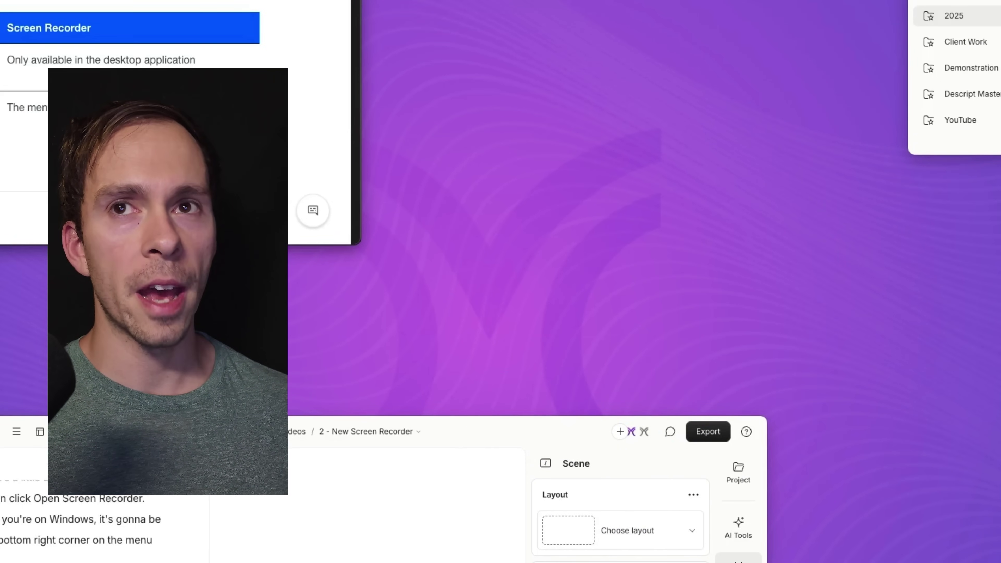
{"action": "left_click", "coordinate": [554, 123]}
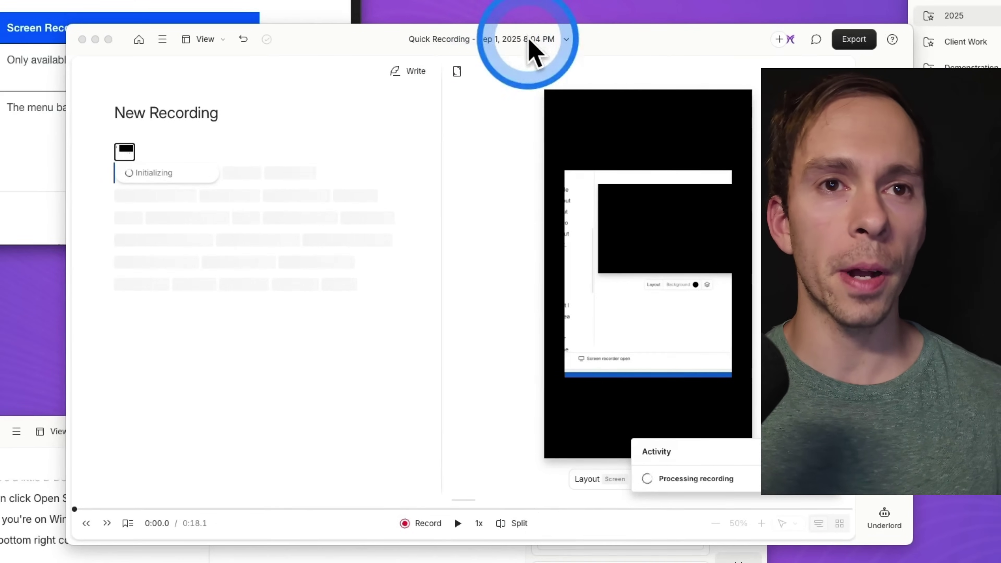
Let the Quick Recording transcribe, then select and deselect its new paragraph.
{"action": "left_click", "coordinate": [293, 242]}
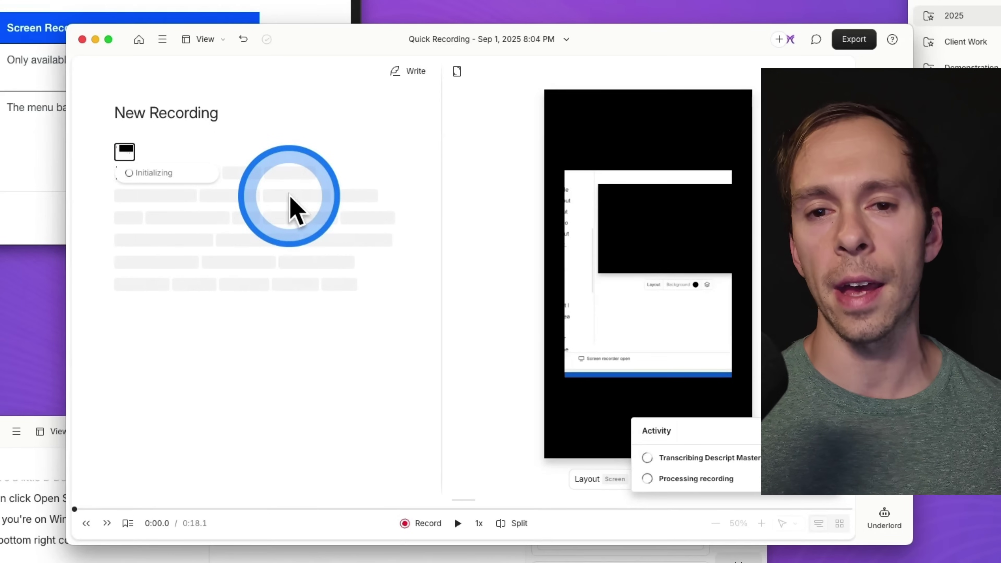
{"action": "left_click_drag", "start_coordinate": [140, 173], "coordinate": [282, 307]}
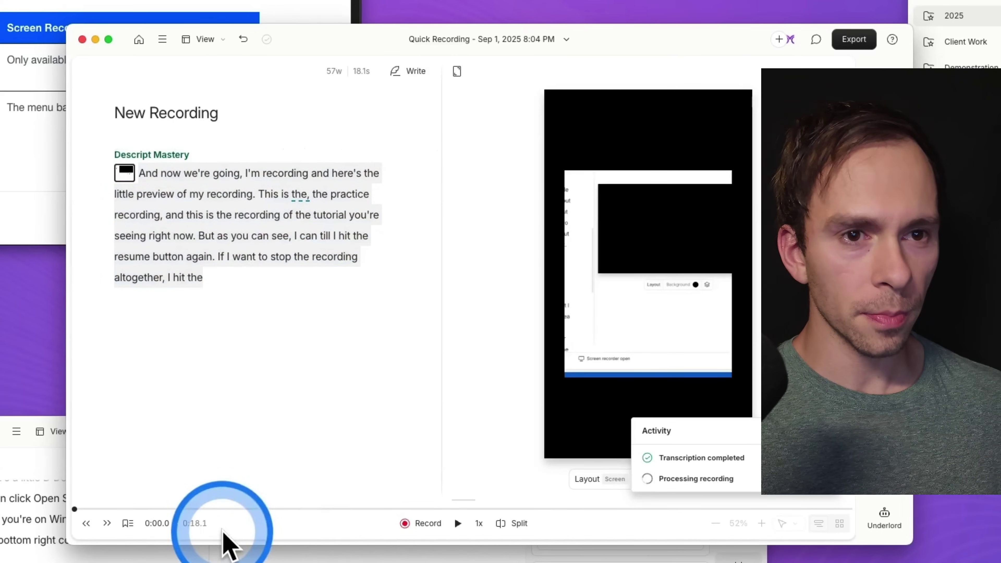
{"action": "left_click", "coordinate": [172, 218]}
{"action": "left_click", "coordinate": [230, 284]}
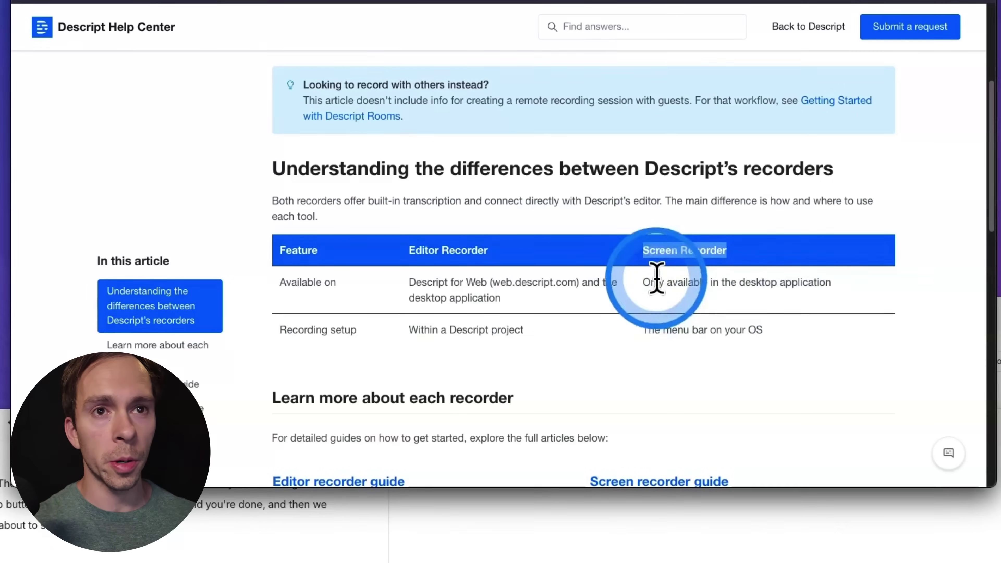
Highlight that Screen Recorder is desktop-only while Editor Recorder works on the web.
{"action": "left_click_drag", "start_coordinate": [647, 284], "coordinate": [833, 286]}
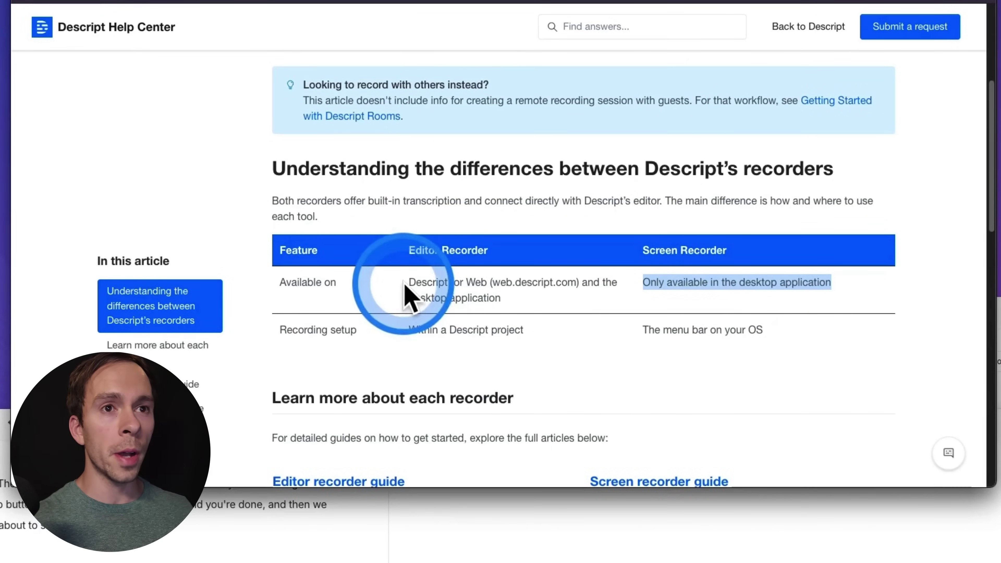
{"action": "left_click_drag", "start_coordinate": [408, 250], "coordinate": [516, 265]}
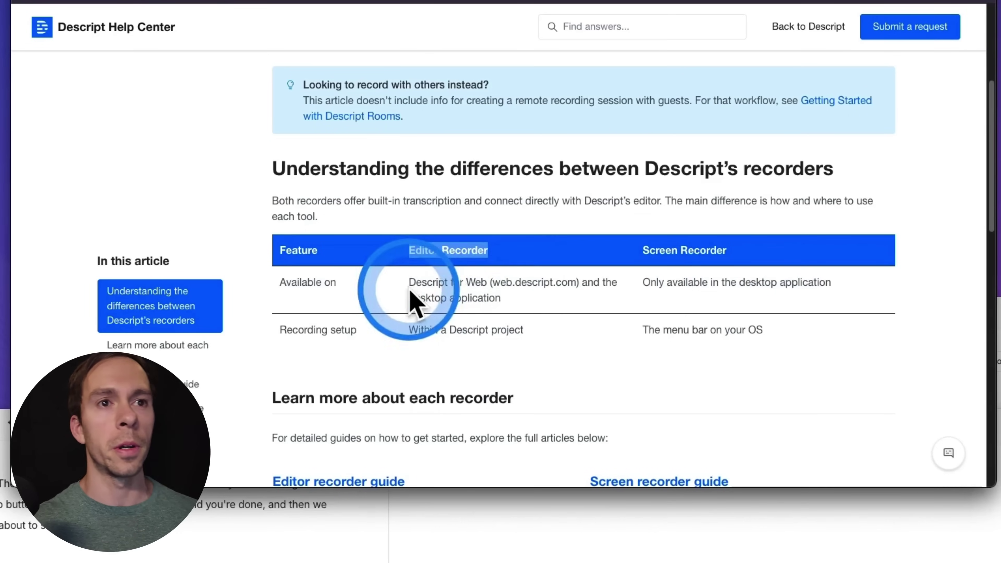
{"action": "left_click_drag", "start_coordinate": [410, 282], "coordinate": [488, 283]}
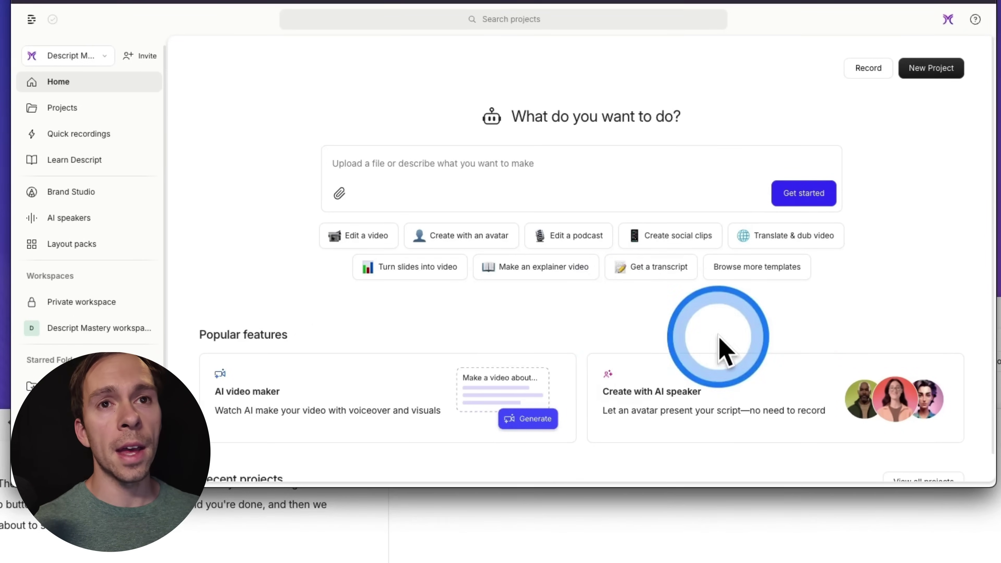
Start a new Camera recording from the home page's Record menu.
{"action": "left_click", "coordinate": [871, 77]}
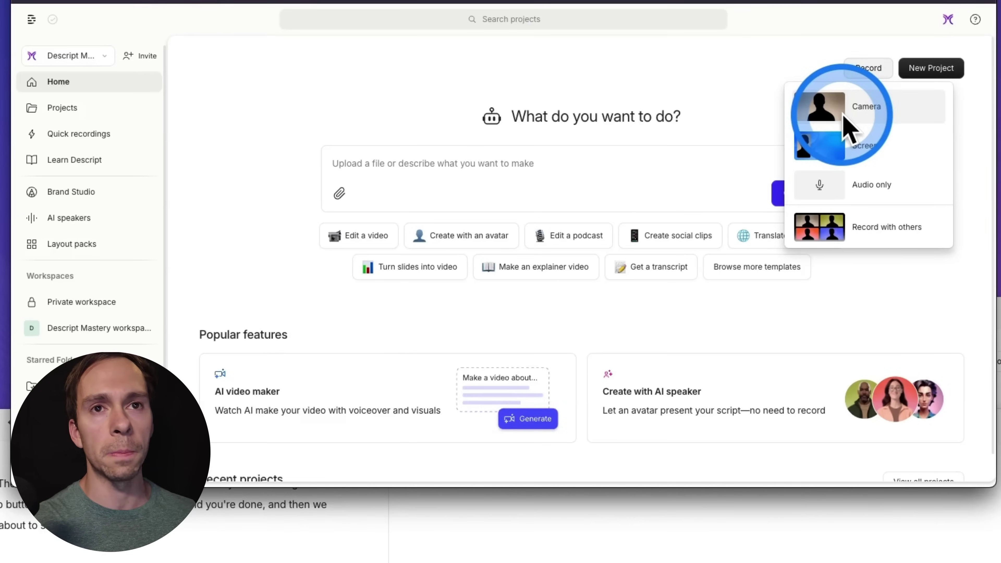
{"action": "left_click", "coordinate": [821, 116]}
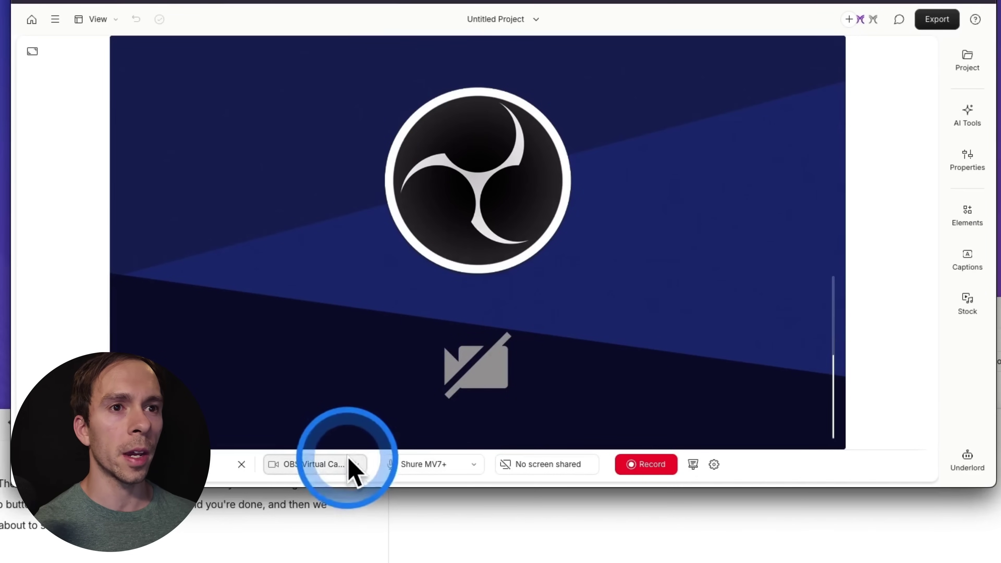
Switch the camera to OsmoPocket3 and review the camera and microphone lists, keeping Shure MV7+.
{"action": "left_click", "coordinate": [333, 410]}
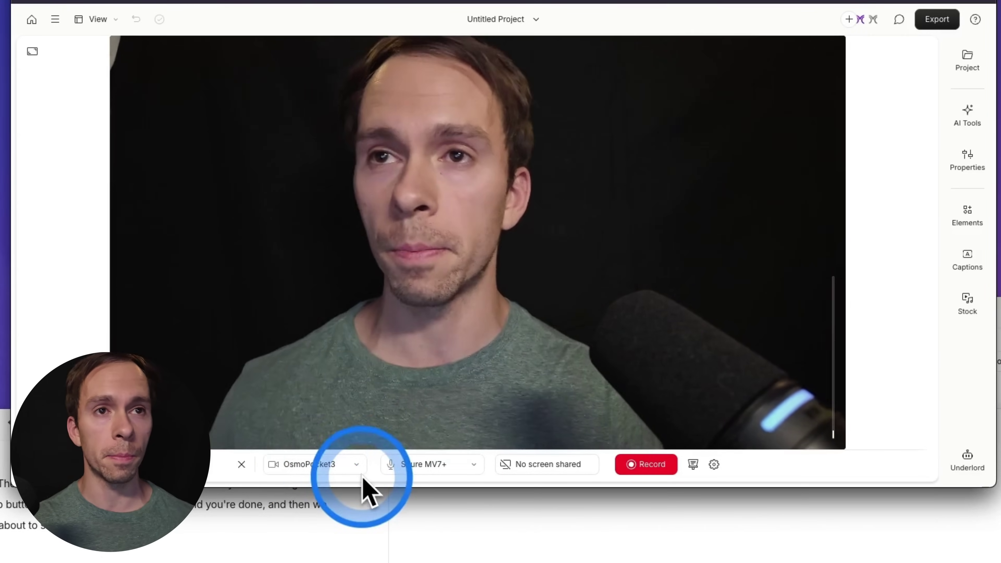
{"action": "left_click", "coordinate": [337, 472]}
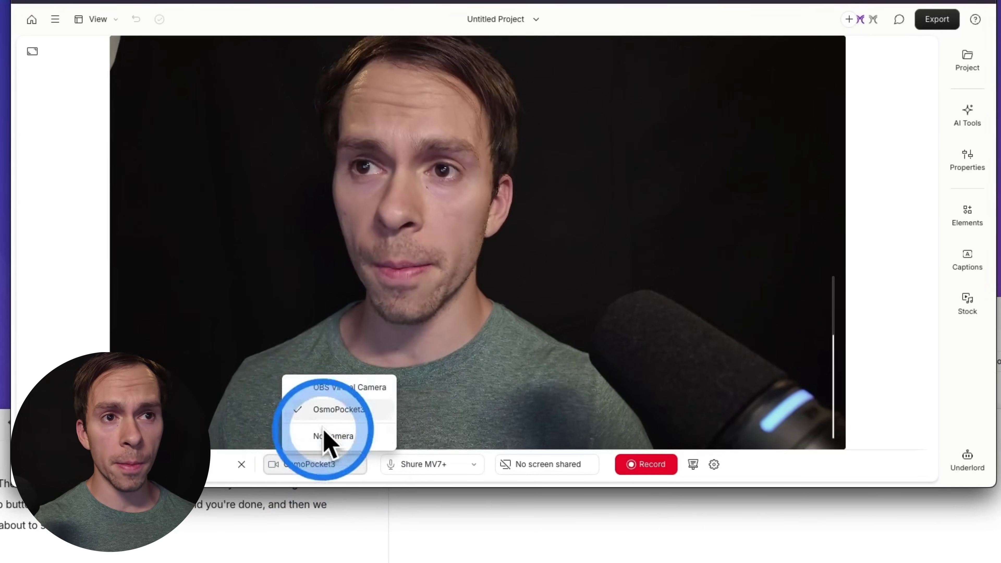
{"action": "left_click", "coordinate": [418, 466]}
{"action": "left_click", "coordinate": [418, 465]}
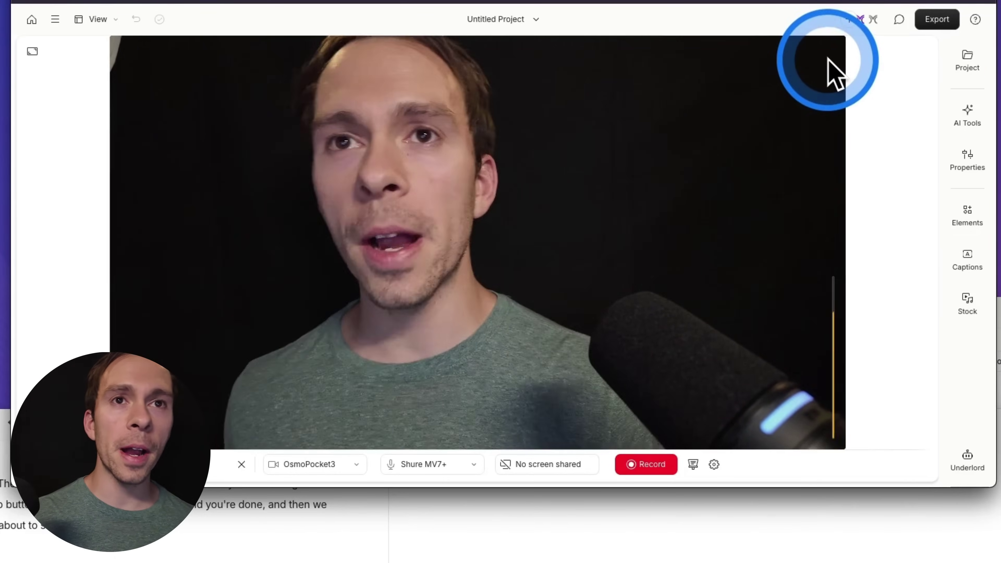
Turn on the framing guide and set it to a three-by-three Grid over the preview.
{"action": "mouse_move", "coordinate": [830, 75]}
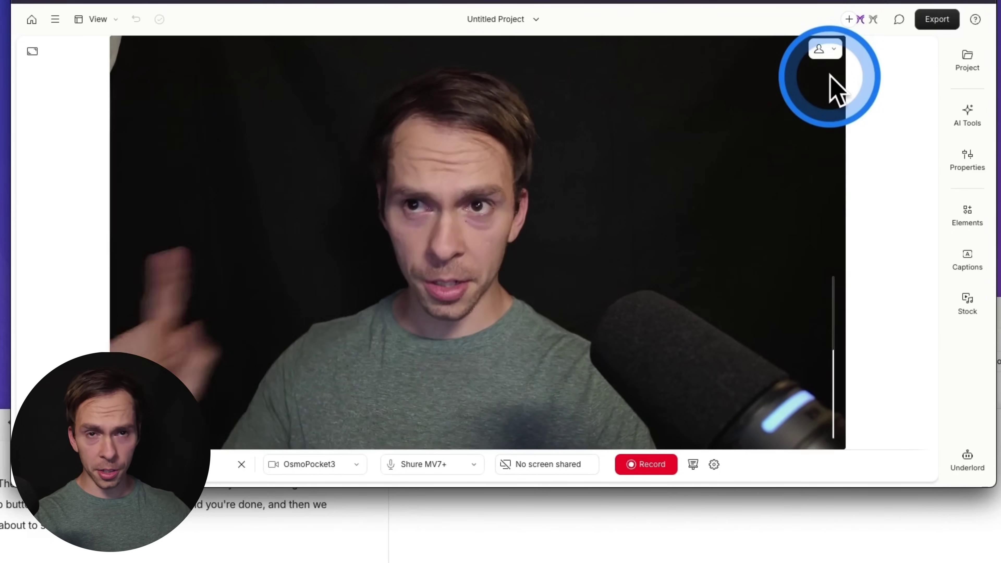
{"action": "left_click", "coordinate": [821, 54]}
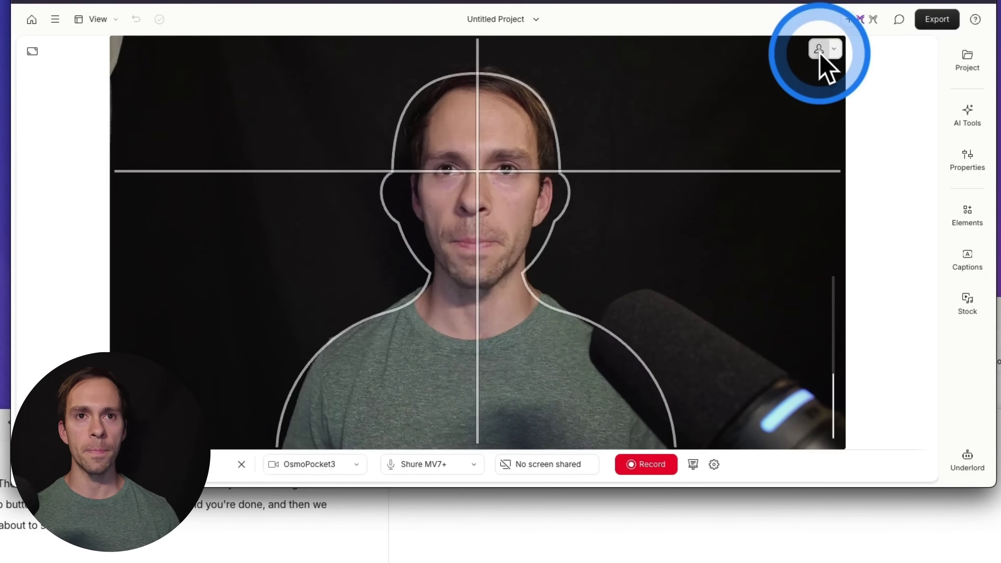
{"action": "left_click", "coordinate": [834, 50]}
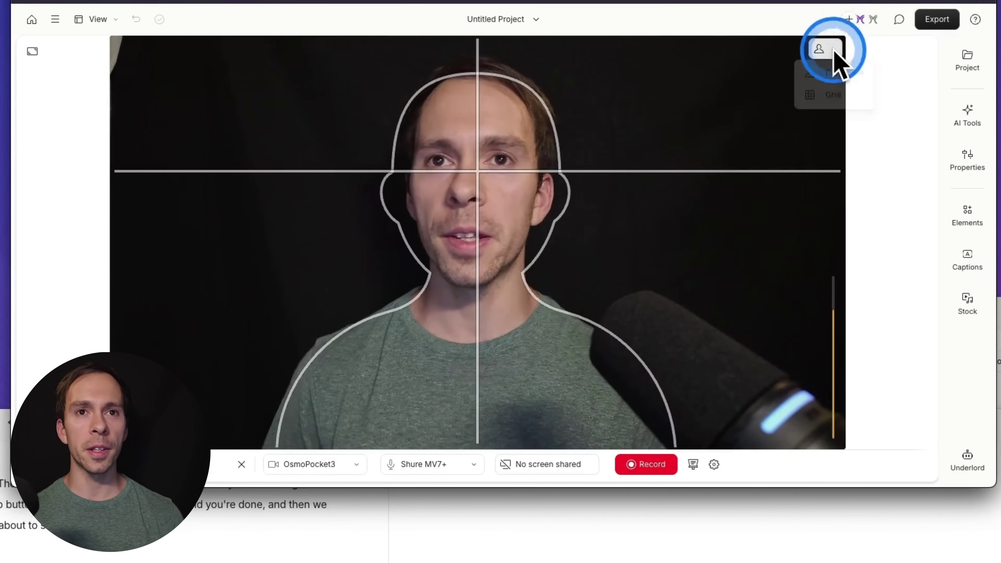
{"action": "left_click", "coordinate": [839, 99]}
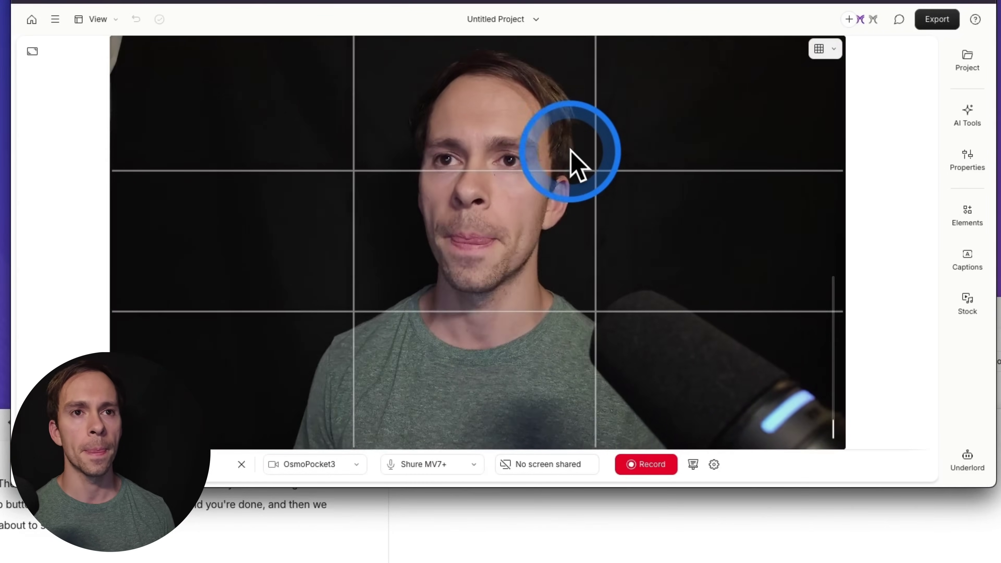
Open the teleprompter, then review and close the recording settings panel.
{"action": "left_click", "coordinate": [694, 465]}
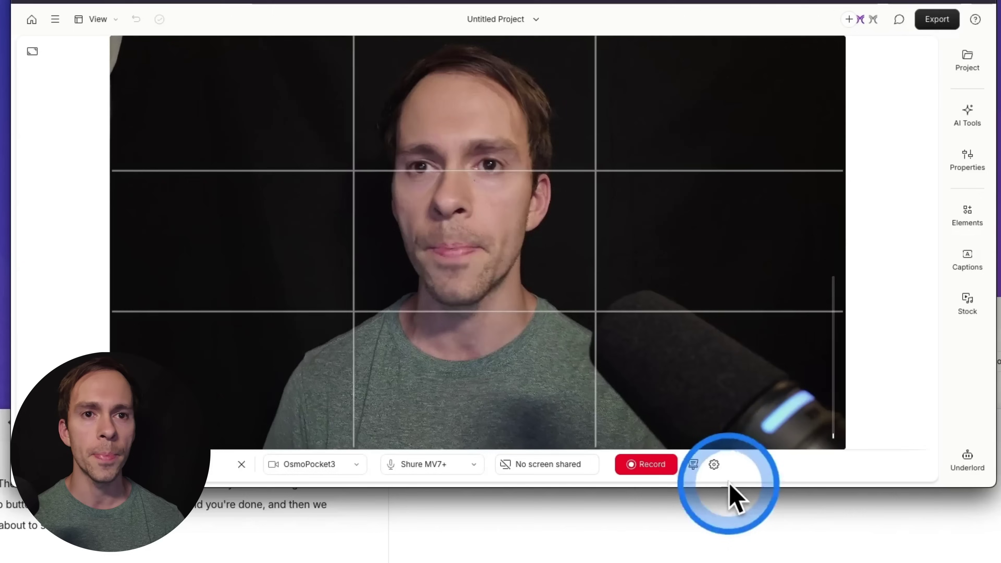
{"action": "left_click", "coordinate": [714, 465]}
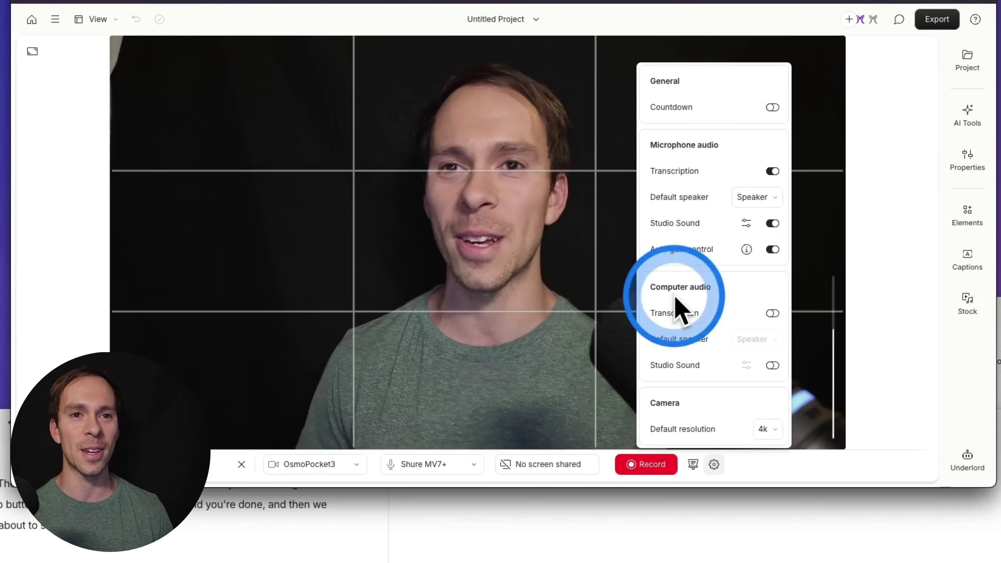
{"action": "left_click", "coordinate": [714, 465]}
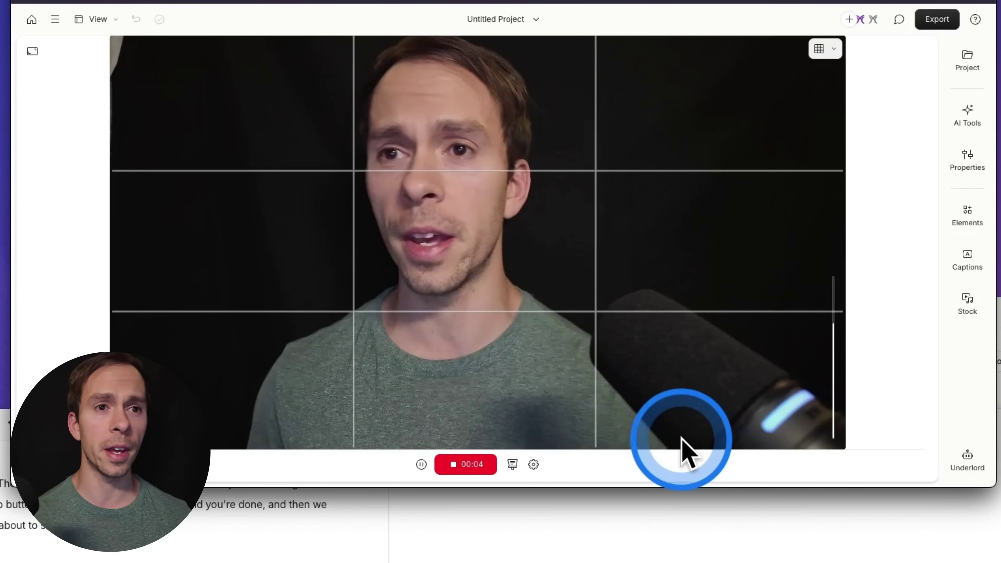
Pause the camera take at 00:08, then resume it so the timer runs to 15 seconds.
{"action": "left_click", "coordinate": [421, 465]}
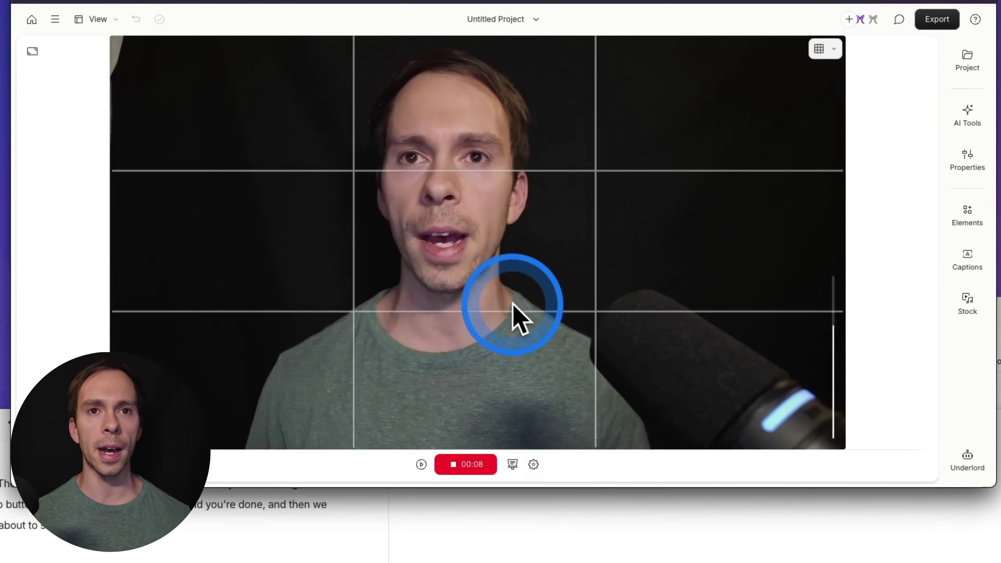
{"action": "left_click", "coordinate": [421, 464]}
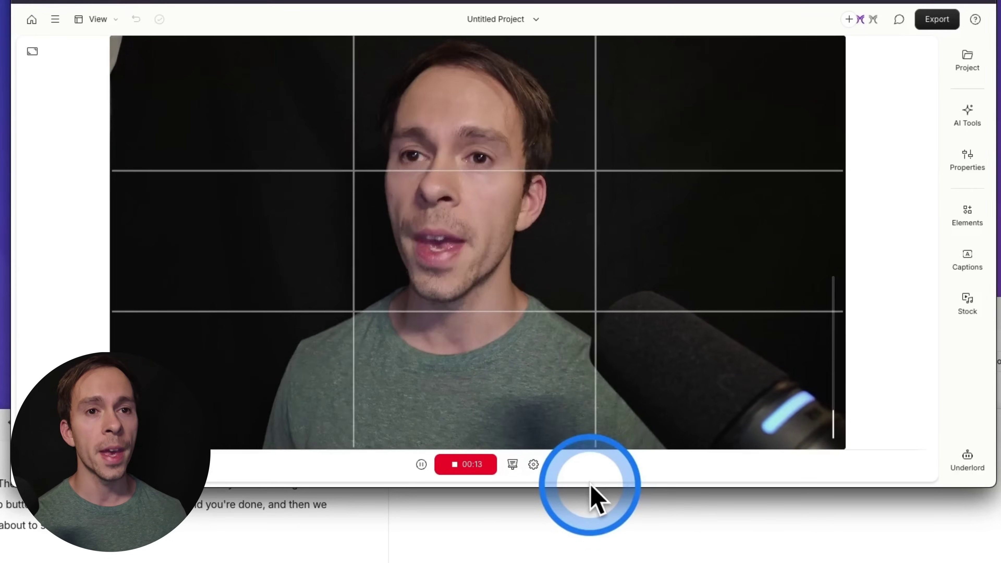
Stop the recording so the 16.0-second camera clip lands on the project timeline.
{"action": "left_click", "coordinate": [470, 466]}
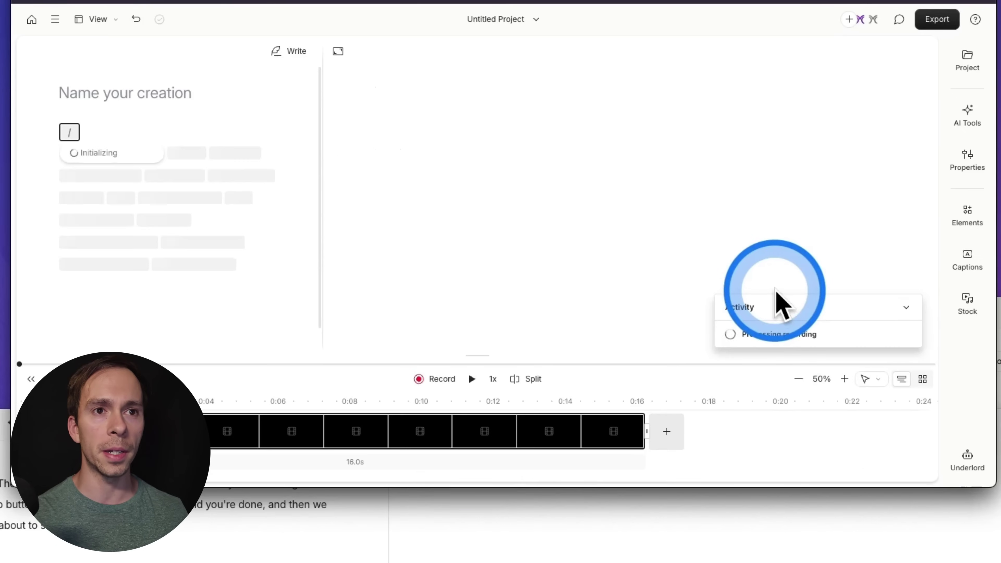